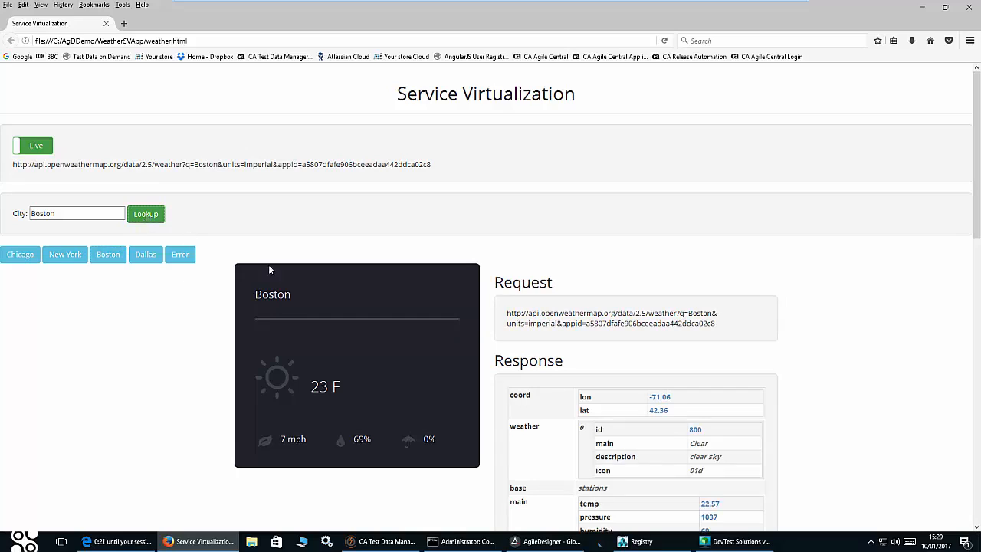
- Highlight Boston's request URL and scroll through the Response and Raw Response JSON
{"action": "left_click_drag", "start_coordinate": [506, 313], "coordinate": [713, 328]}
{"action": "scroll", "coordinate": [707, 339], "scroll_direction": "down", "scroll_amount": 10}
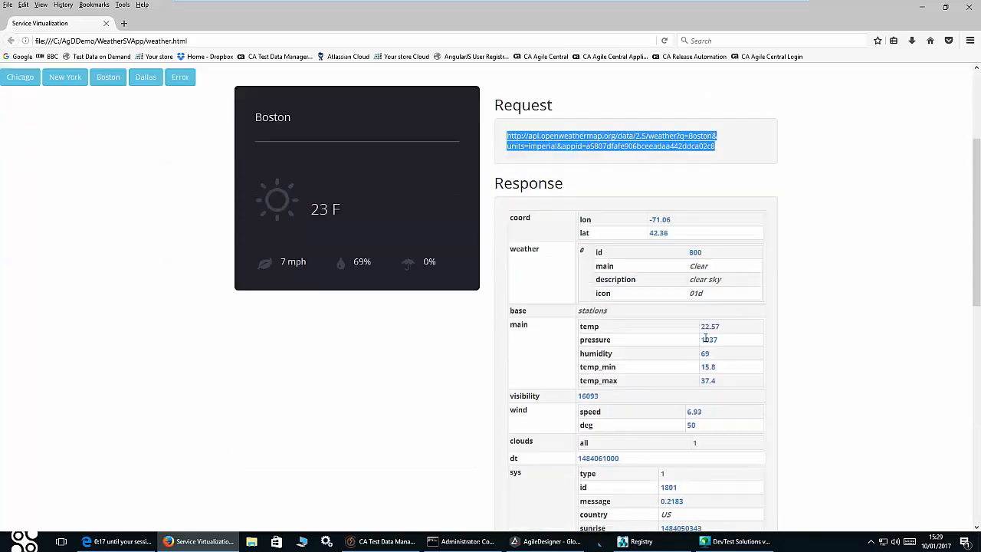
{"action": "scroll", "coordinate": [690, 341], "scroll_direction": "down", "scroll_amount": 3}
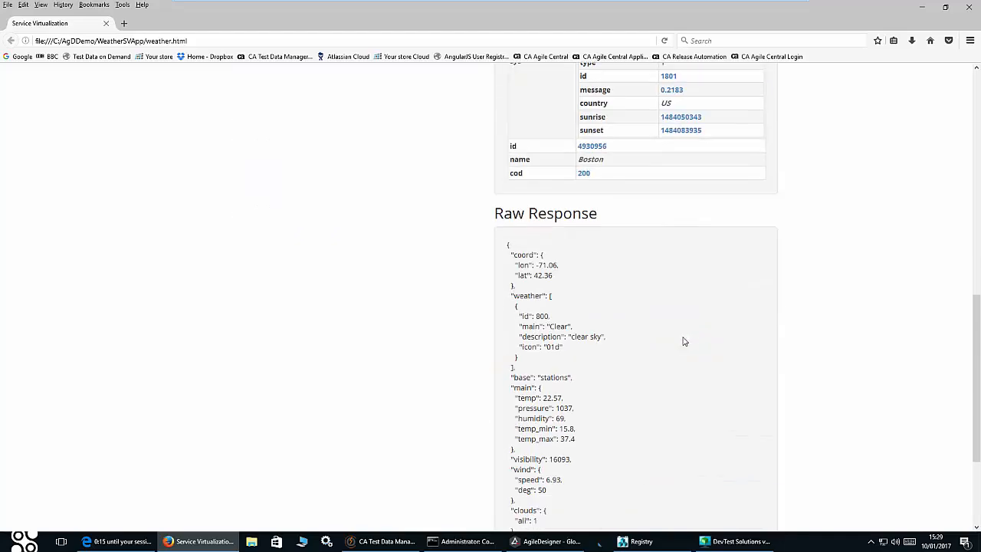
{"action": "scroll", "coordinate": [682, 341], "scroll_direction": "up", "scroll_amount": 15}
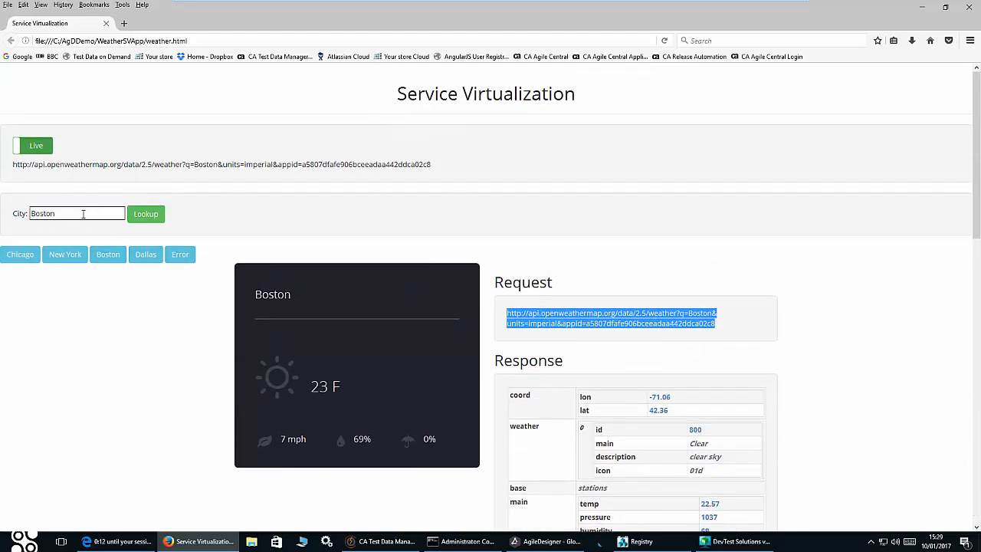
{"action": "left_click", "coordinate": [108, 253]}
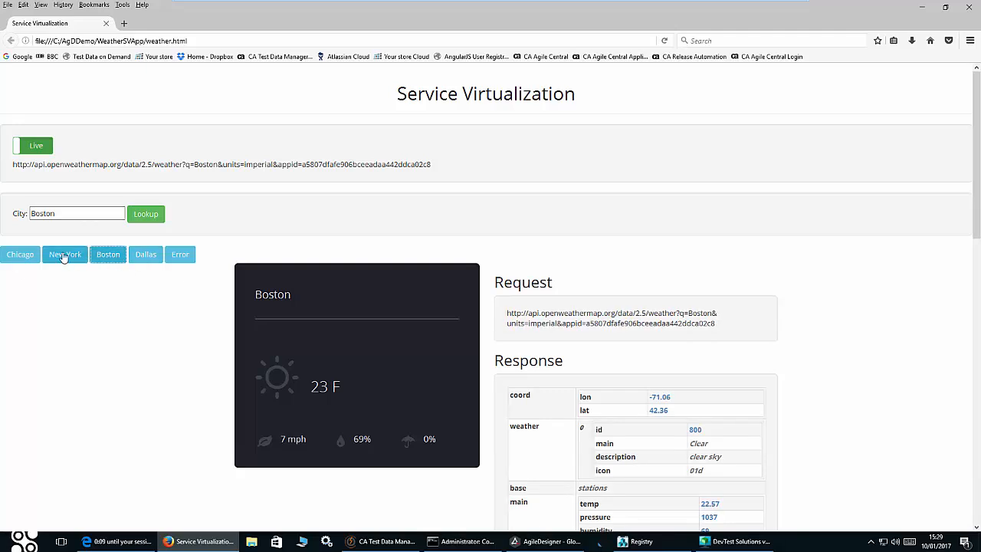
- Fetch New York's live weather, returning 24 F with light rain and mist
{"action": "left_click", "coordinate": [65, 253]}
{"action": "left_click", "coordinate": [159, 215]}
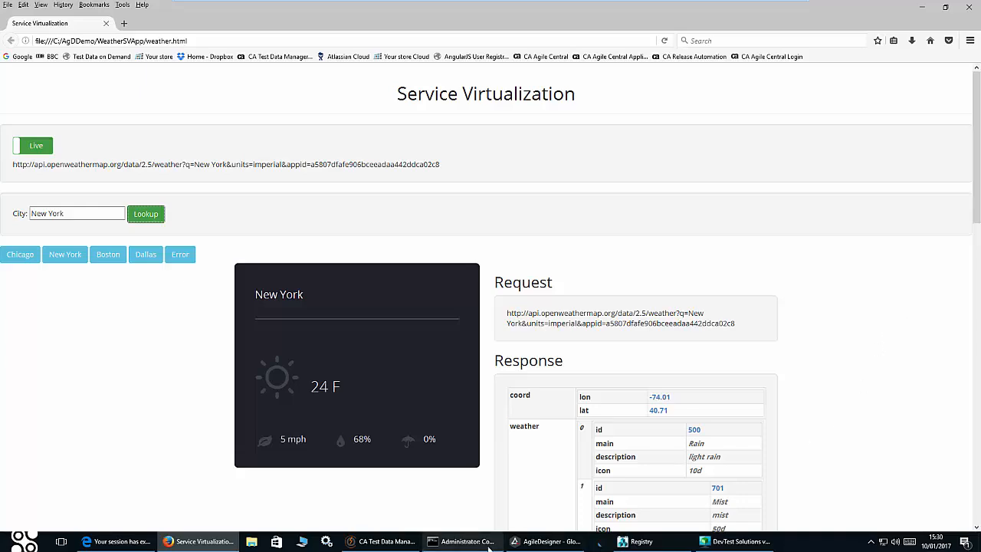
- In AgileDesigner, select the Get Data from TDM block at the top of the flow
{"action": "left_click", "coordinate": [541, 542]}
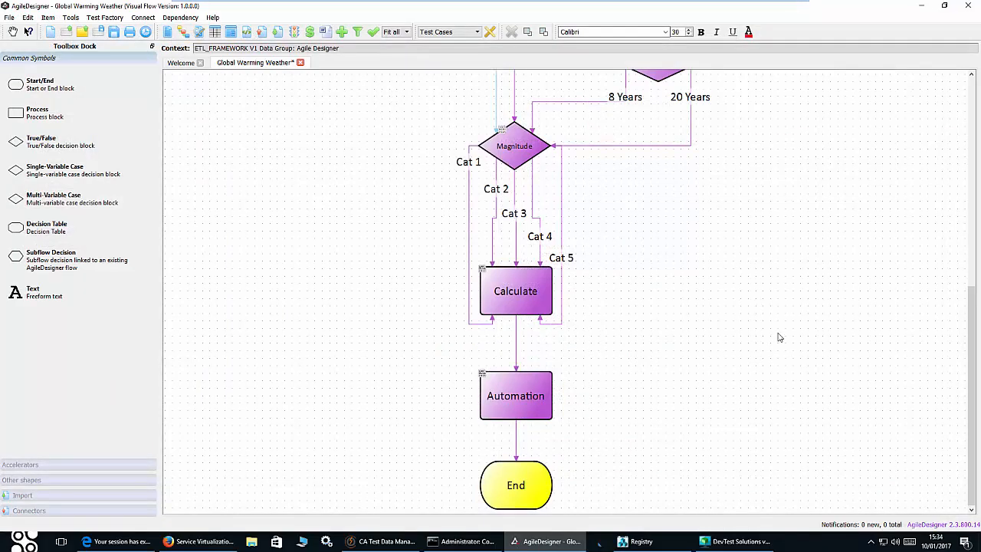
{"action": "scroll", "coordinate": [779, 337], "scroll_direction": "up", "scroll_amount": 5}
{"action": "scroll", "coordinate": [778, 338], "scroll_direction": "up", "scroll_amount": 2}
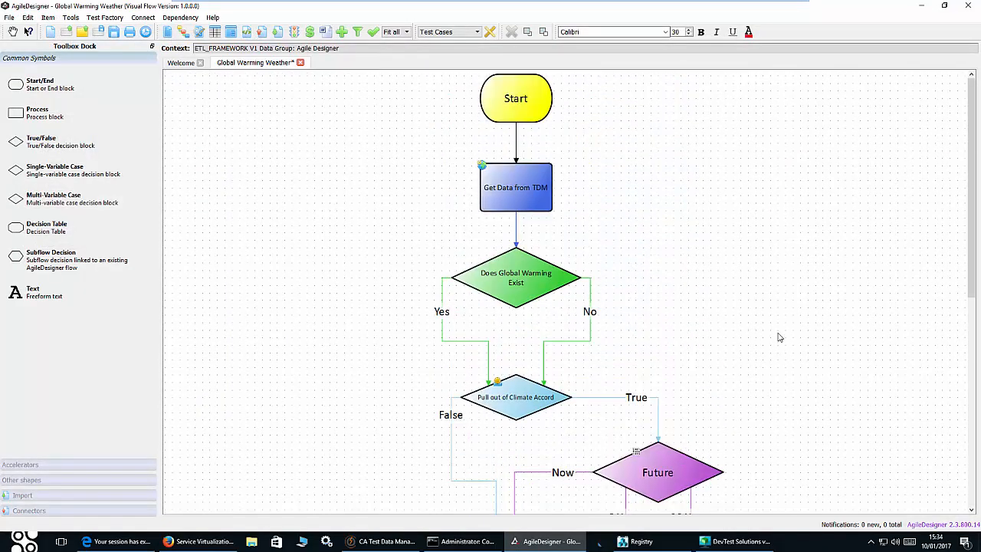
{"action": "left_click", "coordinate": [528, 180]}
- Follow the flow down to the Calculate and Automation blocks, then switch to CA Test Data Manager
{"action": "scroll", "coordinate": [707, 199], "scroll_direction": "down", "scroll_amount": 4}
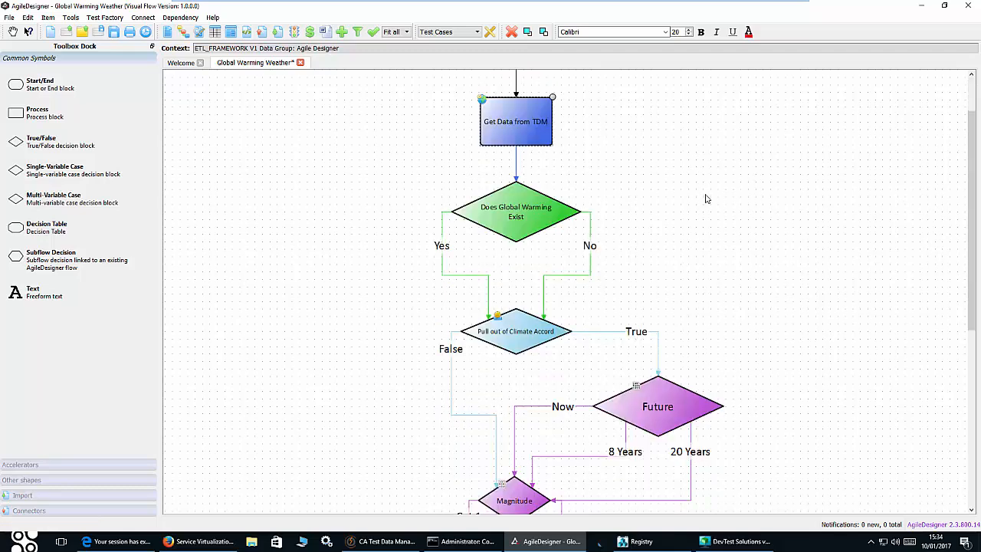
{"action": "scroll", "coordinate": [706, 199], "scroll_direction": "down", "scroll_amount": 2}
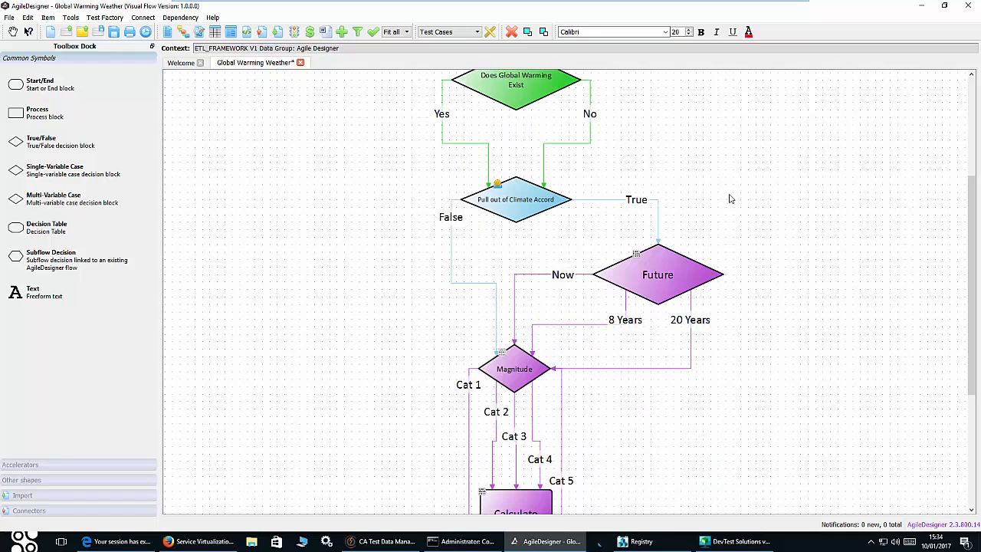
{"action": "scroll", "coordinate": [748, 195], "scroll_direction": "down", "scroll_amount": 2}
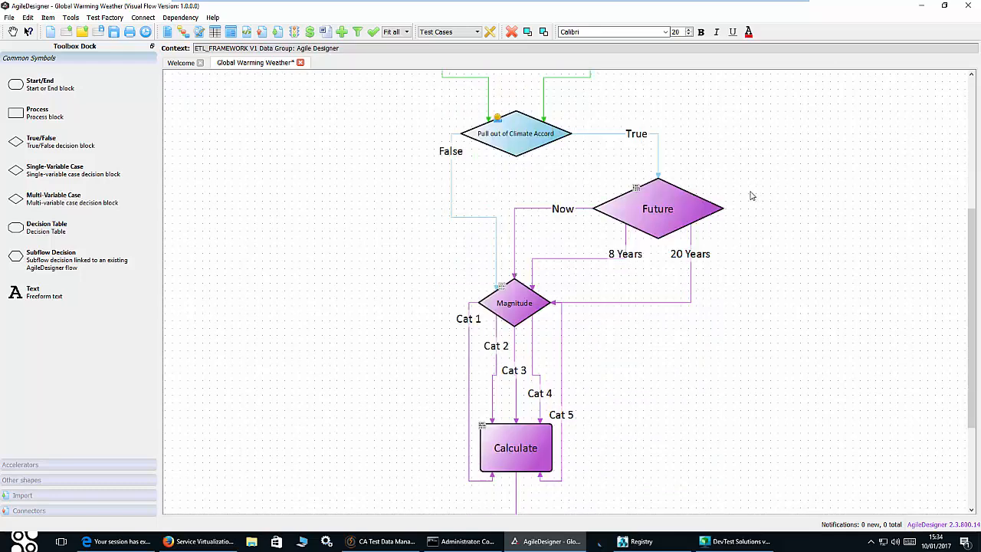
{"action": "scroll", "coordinate": [795, 209], "scroll_direction": "down", "scroll_amount": 2}
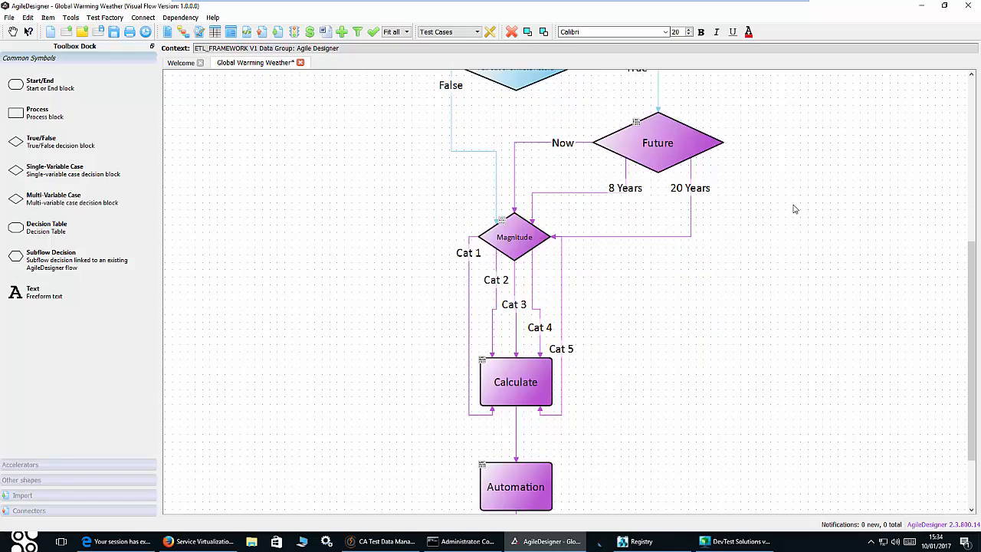
{"action": "scroll", "coordinate": [795, 209], "scroll_direction": "down", "scroll_amount": 3}
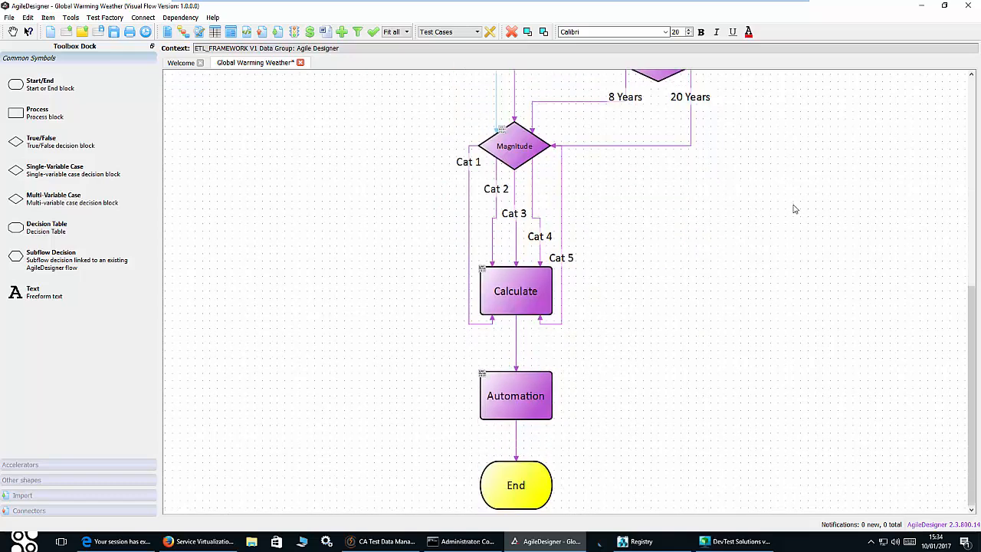
{"action": "left_click", "coordinate": [524, 294]}
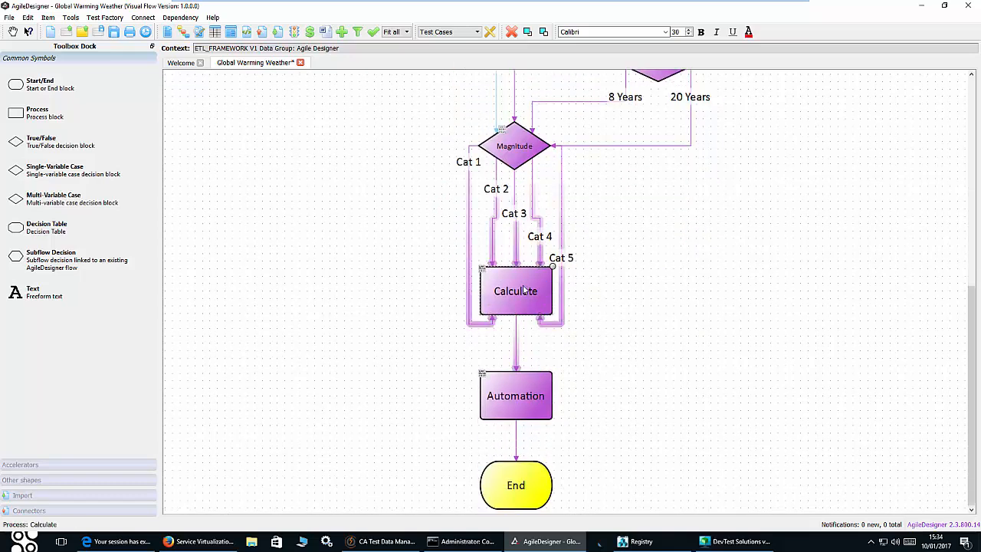
{"action": "left_click", "coordinate": [510, 409]}
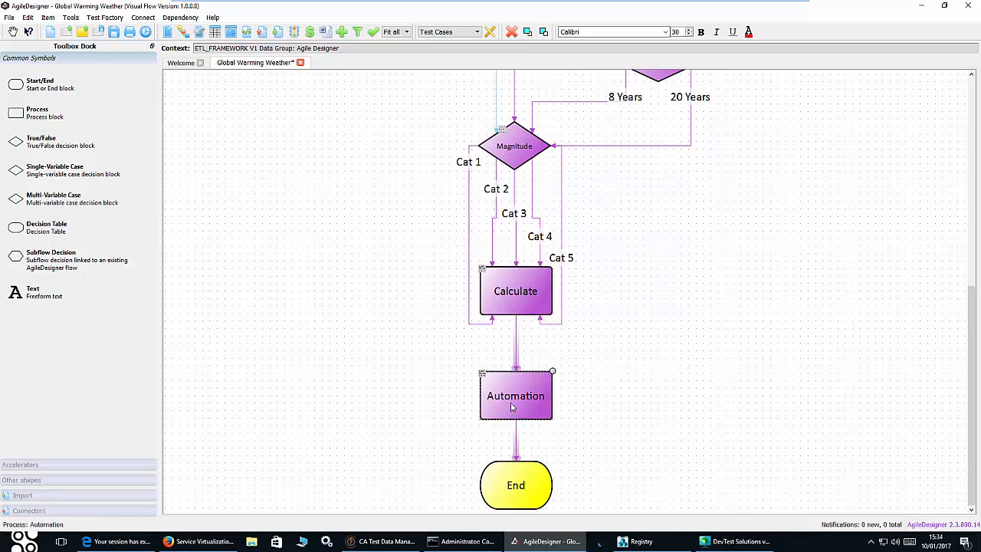
{"action": "left_click", "coordinate": [387, 541]}
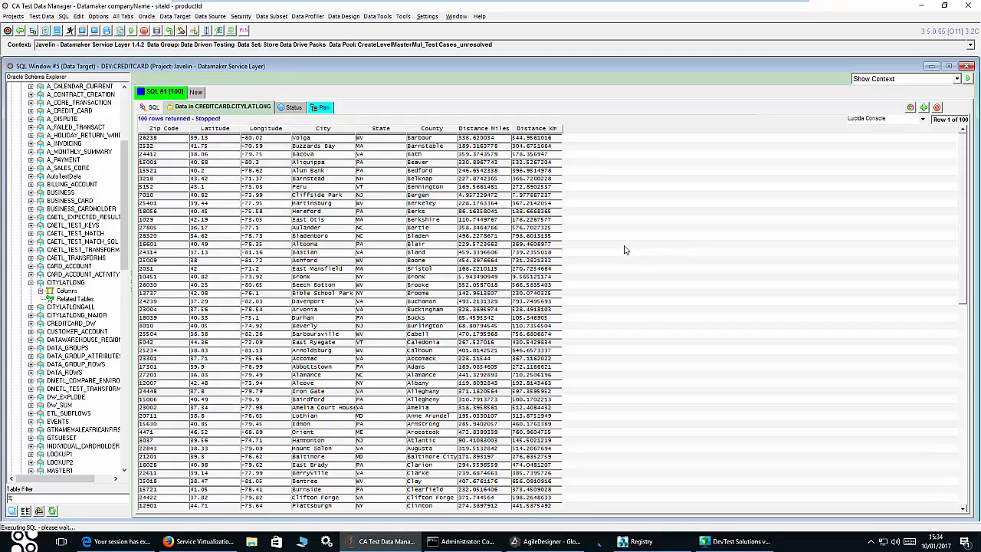
- Fetch All Rows of the CITYLATLONG query (319 rows), then return to AgileDesigner
{"action": "scroll", "coordinate": [624, 250], "scroll_direction": "down", "scroll_amount": 18}
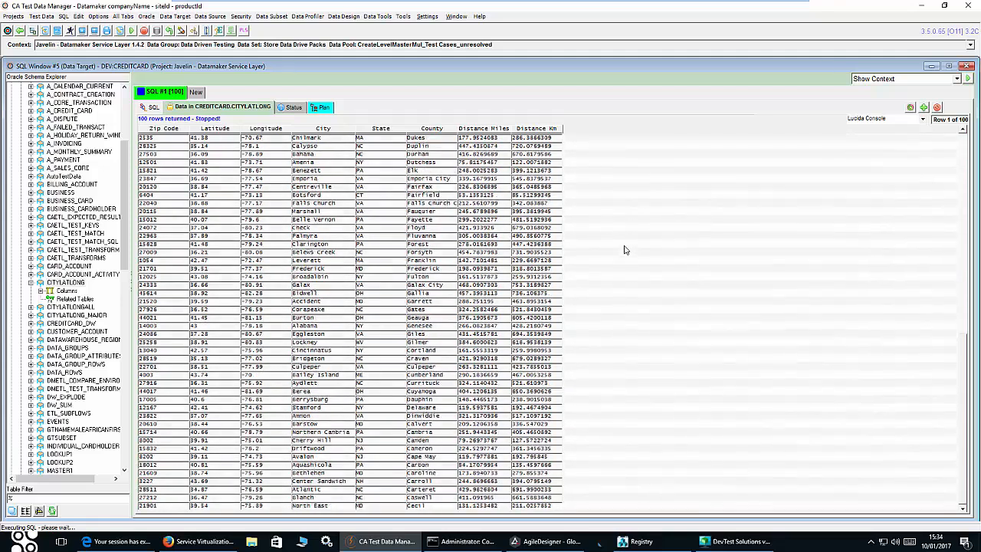
{"action": "scroll", "coordinate": [624, 250], "scroll_direction": "down", "scroll_amount": 1}
{"action": "left_click", "coordinate": [431, 215]}
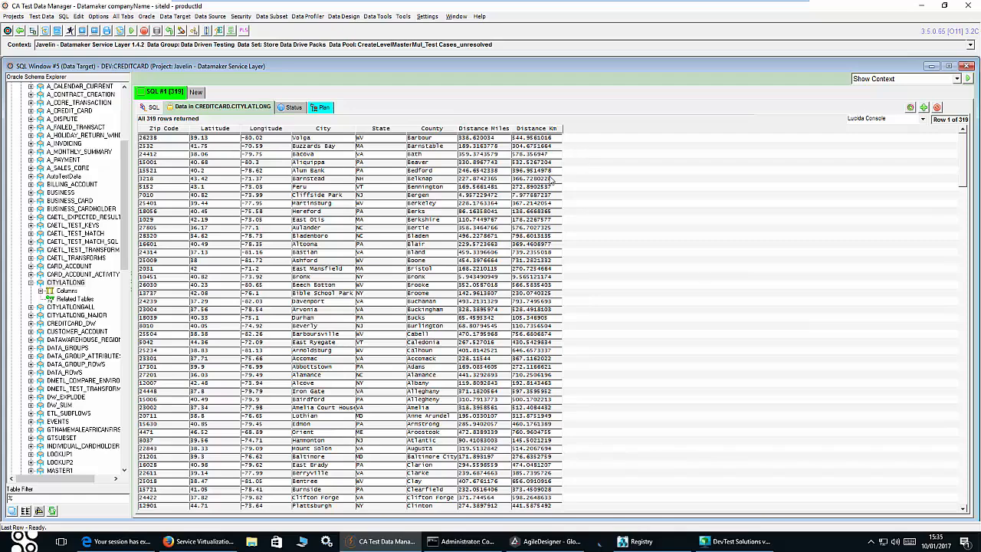
{"action": "scroll", "coordinate": [550, 180], "scroll_direction": "down", "scroll_amount": 15}
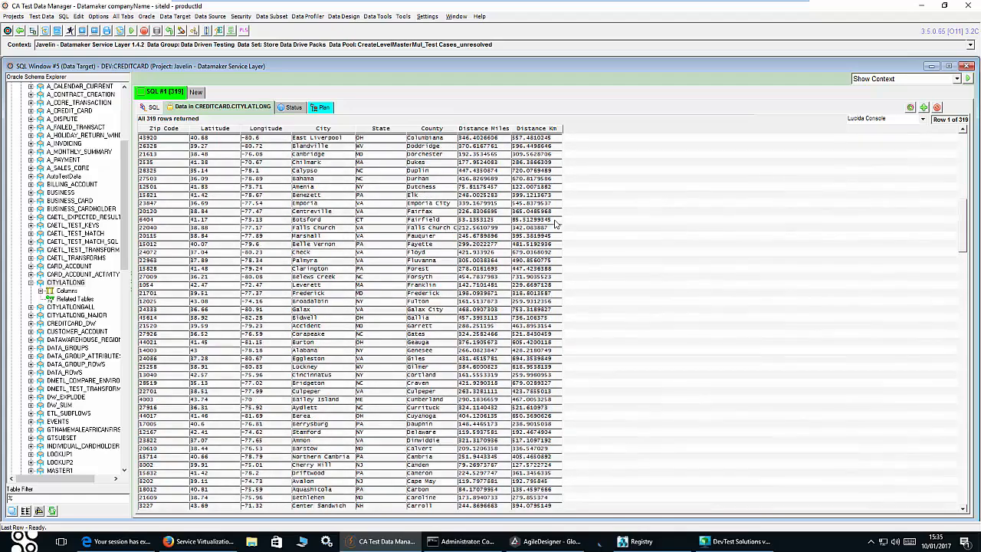
{"action": "scroll", "coordinate": [556, 223], "scroll_direction": "up", "scroll_amount": 13}
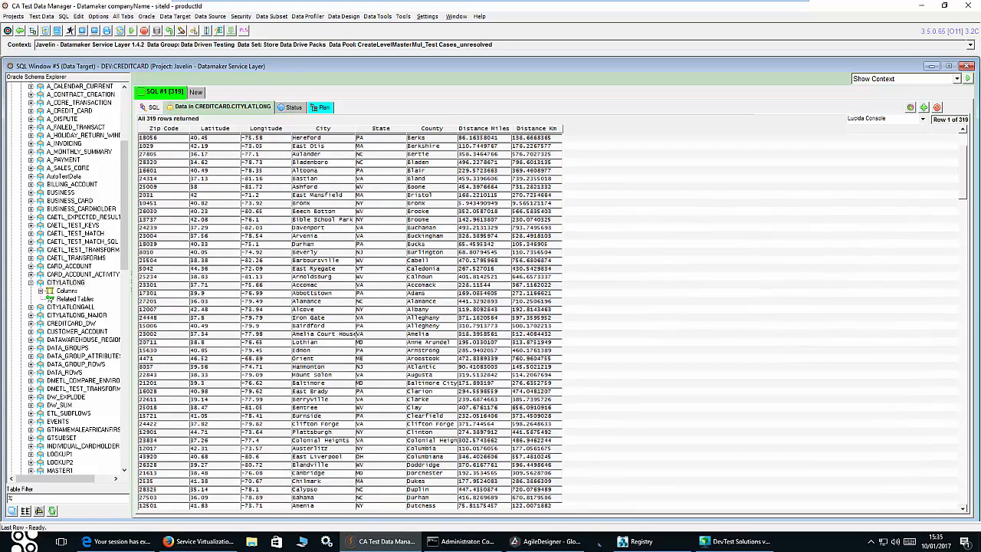
{"action": "left_click", "coordinate": [546, 541]}
{"action": "scroll", "coordinate": [794, 257], "scroll_direction": "up", "scroll_amount": 10}
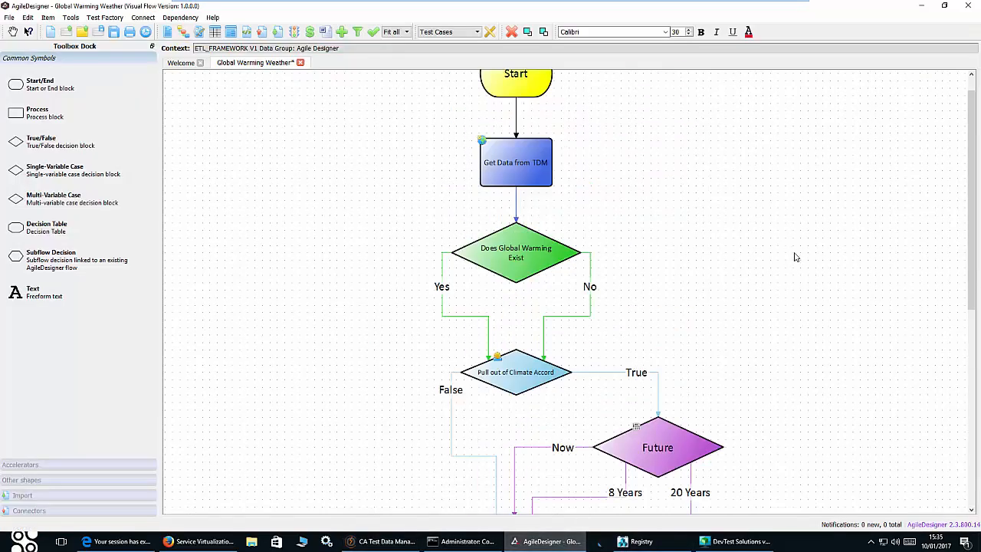
{"action": "left_click", "coordinate": [515, 187]}
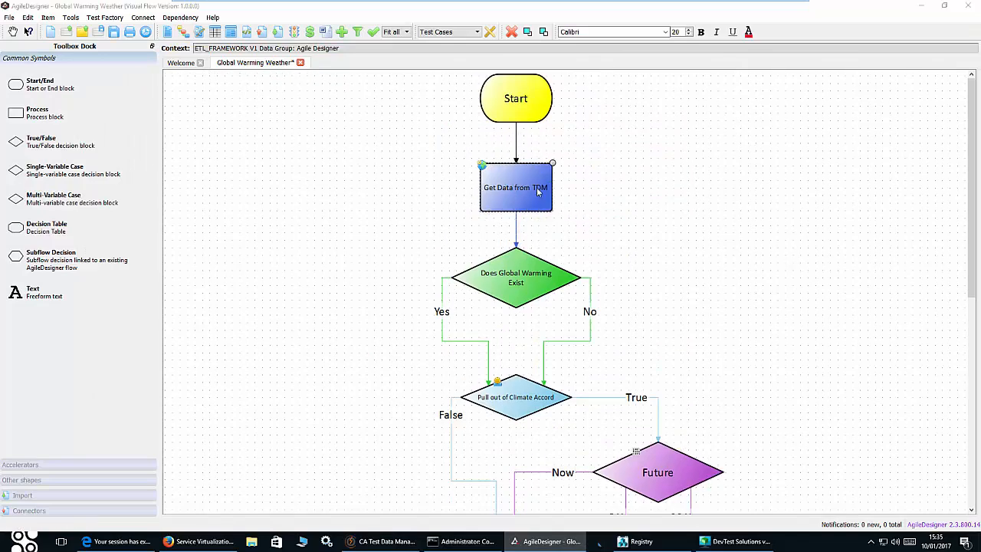
{"action": "double_click", "coordinate": [515, 187]}
{"action": "left_click", "coordinate": [37, 47]}
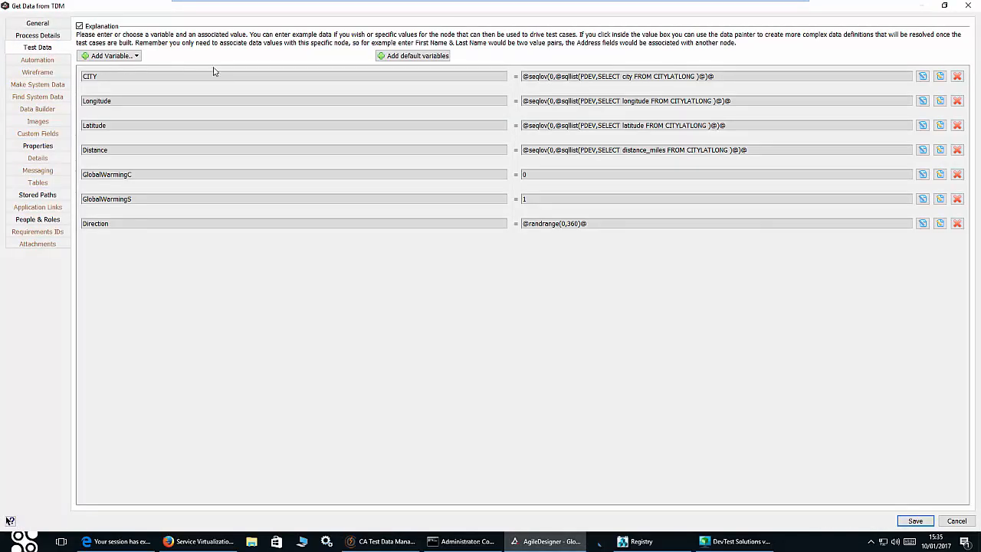
{"action": "left_click", "coordinate": [940, 79]}
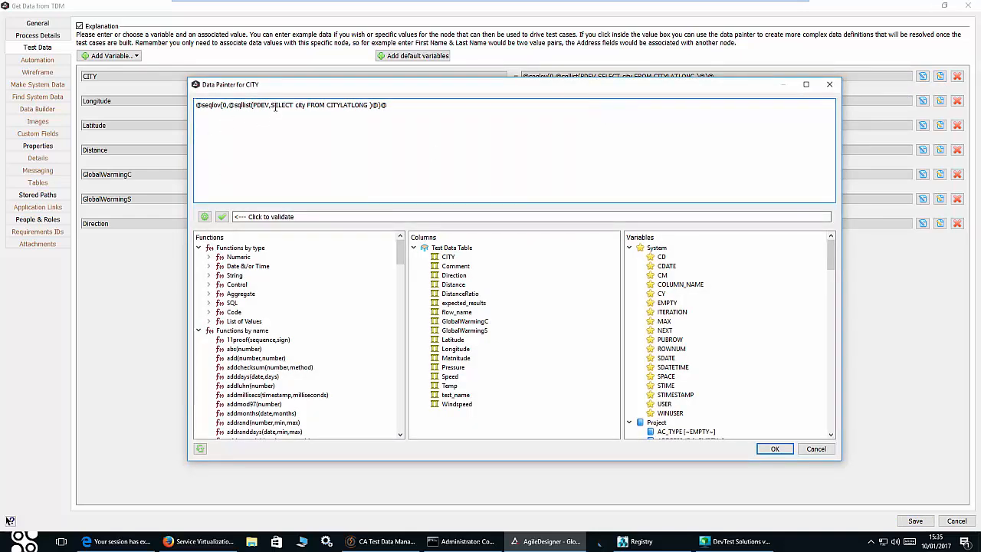
{"action": "left_click_drag", "start_coordinate": [272, 105], "coordinate": [365, 108]}
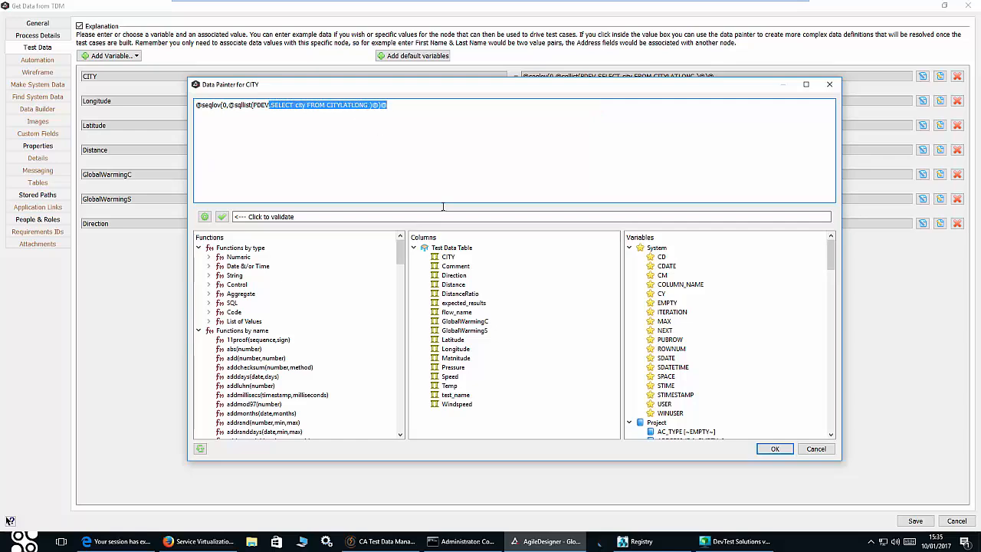
{"action": "left_click", "coordinate": [814, 449]}
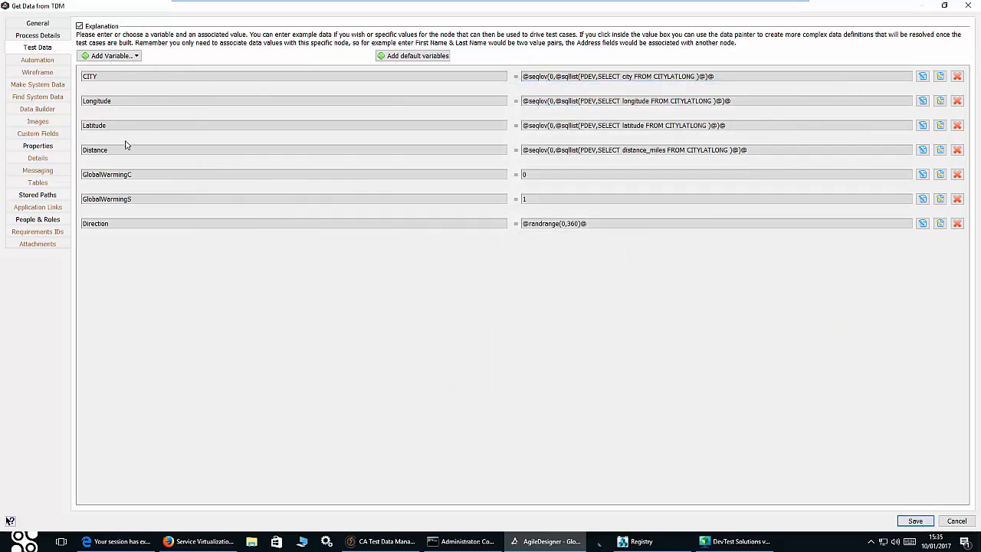
{"action": "left_click", "coordinate": [957, 521]}
{"action": "scroll", "coordinate": [689, 167], "scroll_direction": "down", "scroll_amount": 5}
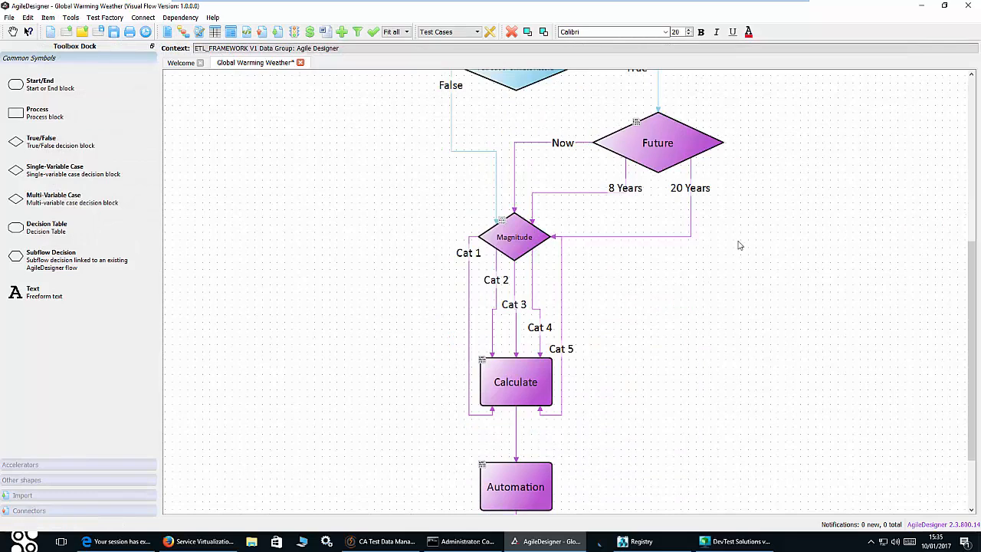
{"action": "double_click", "coordinate": [517, 384]}
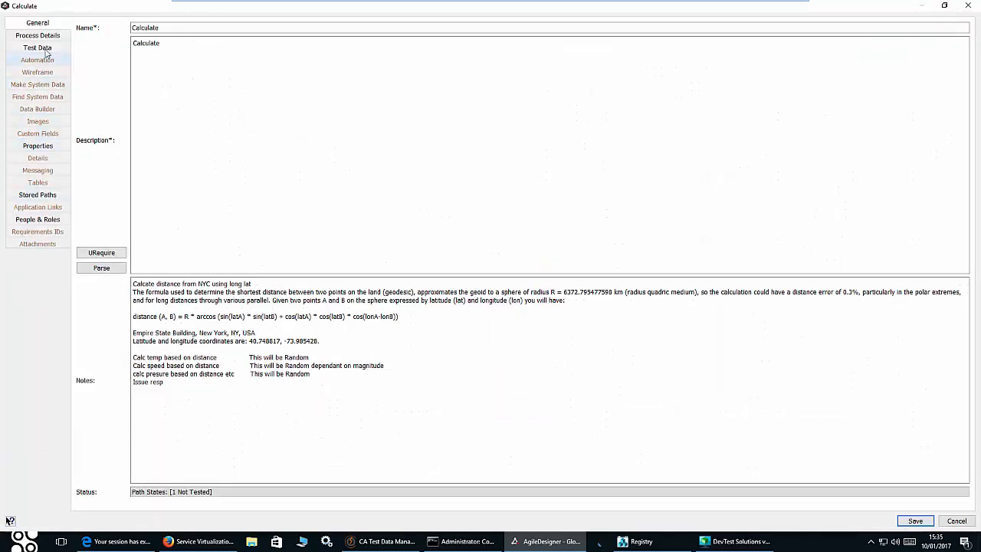
{"action": "left_click", "coordinate": [38, 48]}
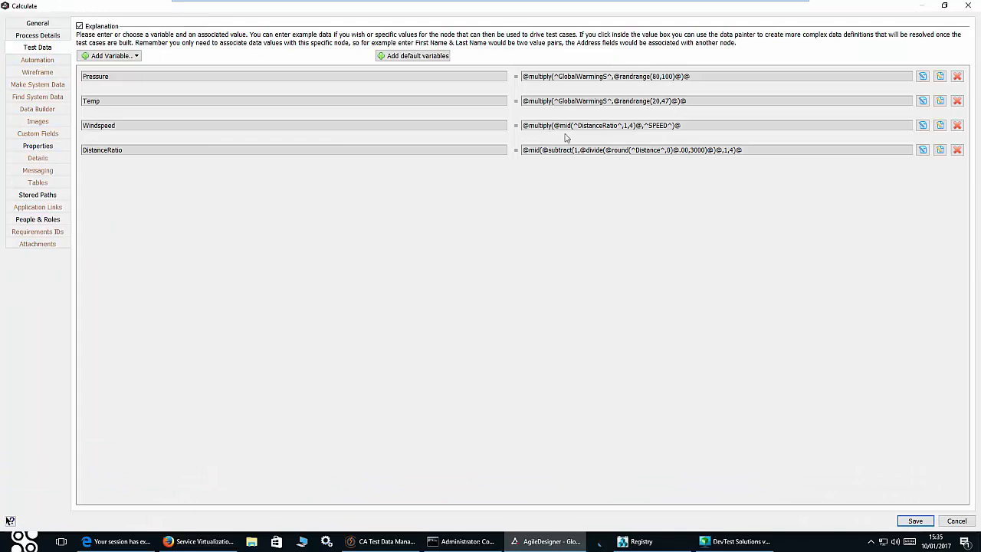
{"action": "left_click", "coordinate": [45, 23]}
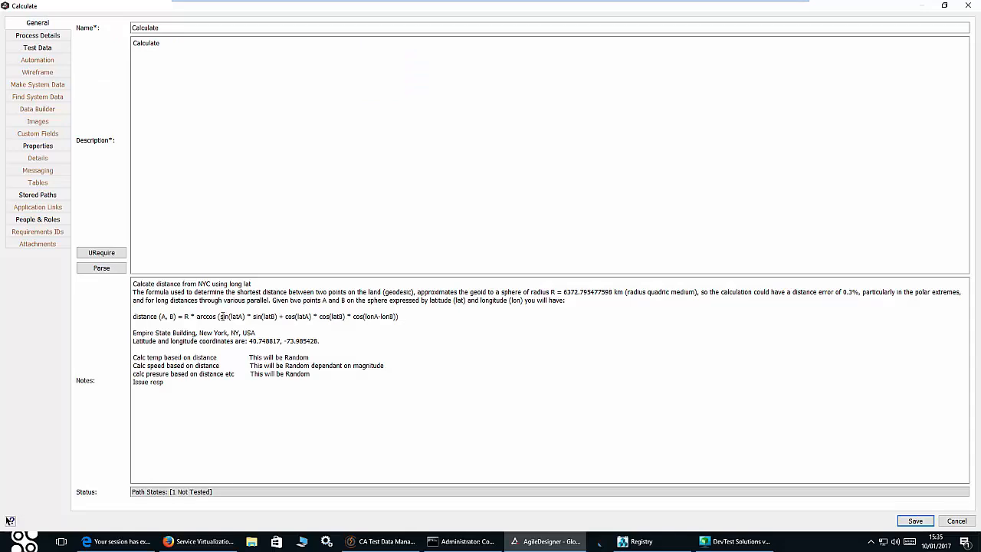
{"action": "left_click", "coordinate": [956, 521]}
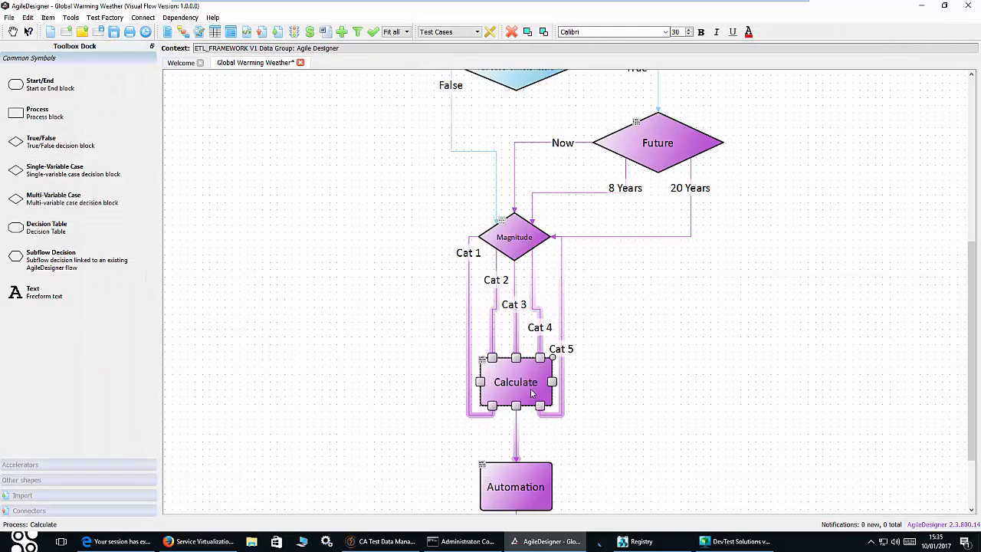
{"action": "left_click", "coordinate": [564, 409]}
{"action": "scroll", "coordinate": [604, 424], "scroll_direction": "down", "scroll_amount": 1}
{"action": "left_click", "coordinate": [521, 414]}
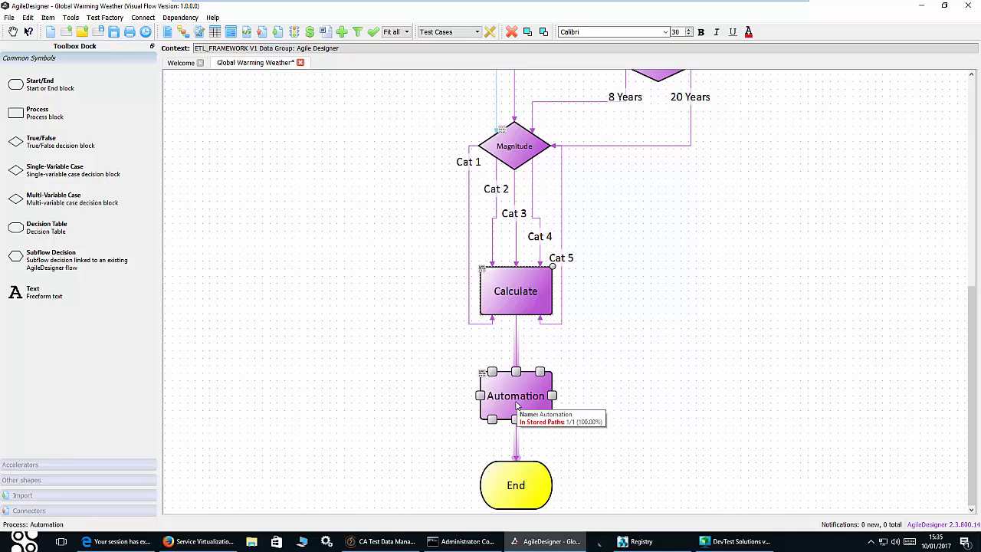
{"action": "left_click", "coordinate": [750, 544]}
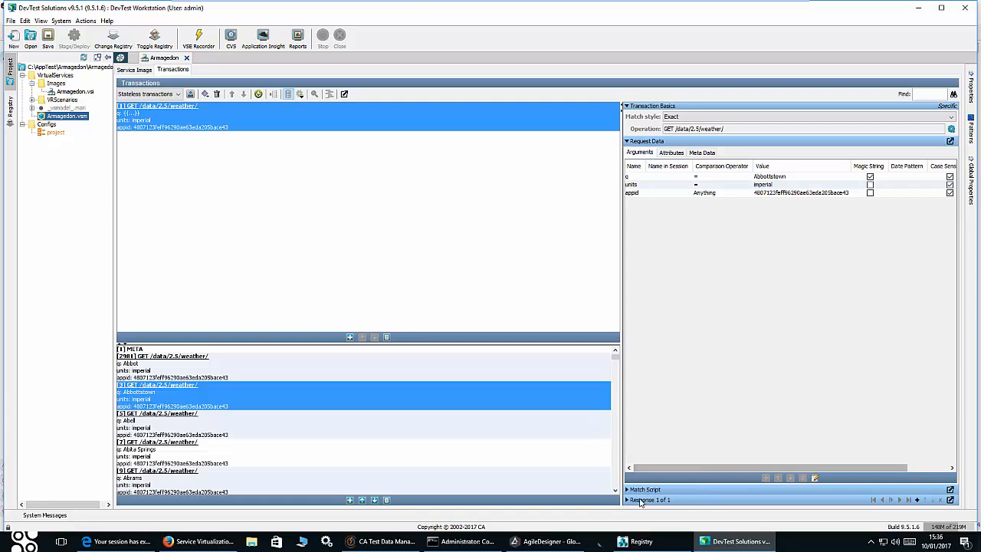
- Expand 'Response 1 of 1' and scroll across the Abbottstown transaction's JSON body
{"action": "left_click", "coordinate": [634, 501]}
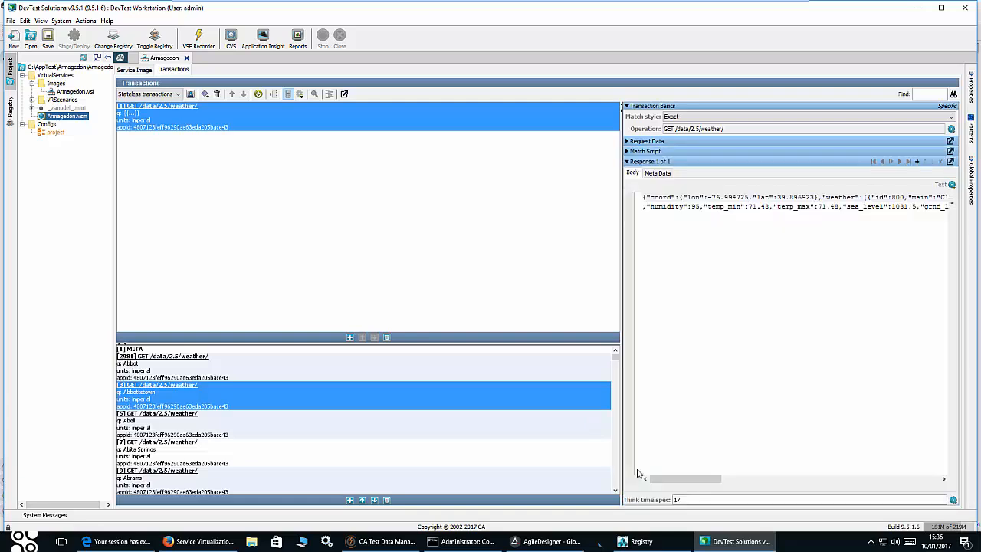
{"action": "left_click_drag", "start_coordinate": [689, 479], "coordinate": [656, 473]}
- In AgileDesigner, bring up File > Configuration > Automation for weather.config
{"action": "left_click", "coordinate": [548, 540]}
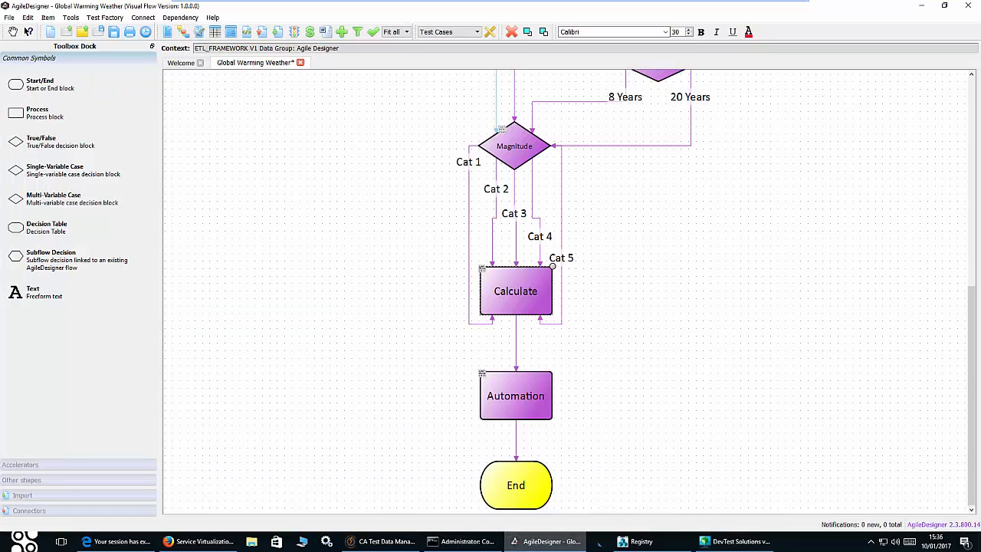
{"action": "left_click", "coordinate": [9, 18]}
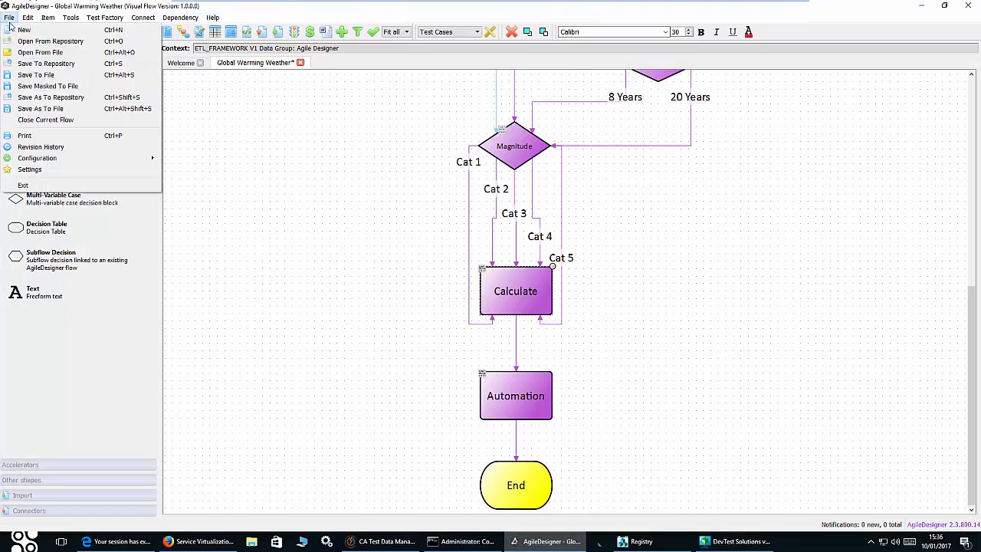
{"action": "mouse_move", "coordinate": [107, 159]}
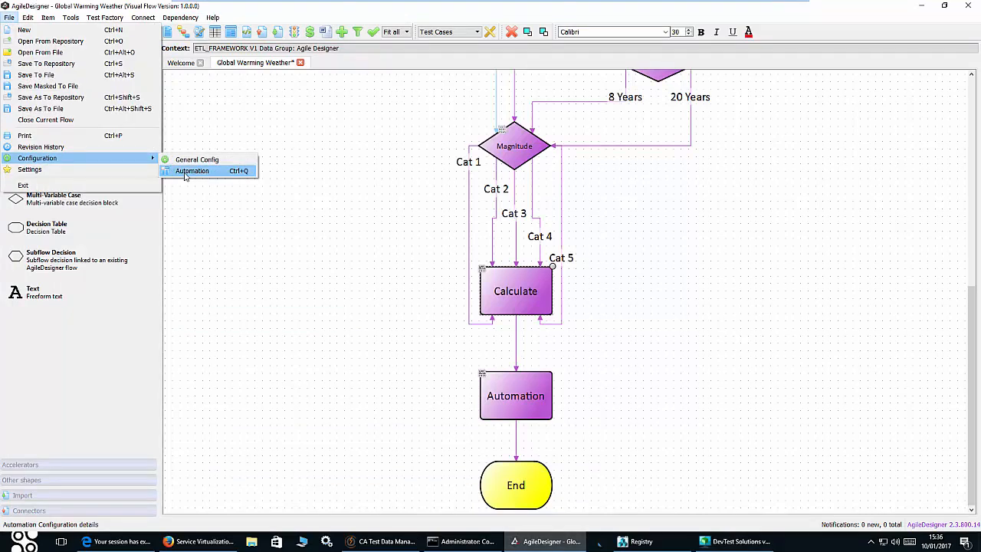
{"action": "left_click", "coordinate": [185, 171]}
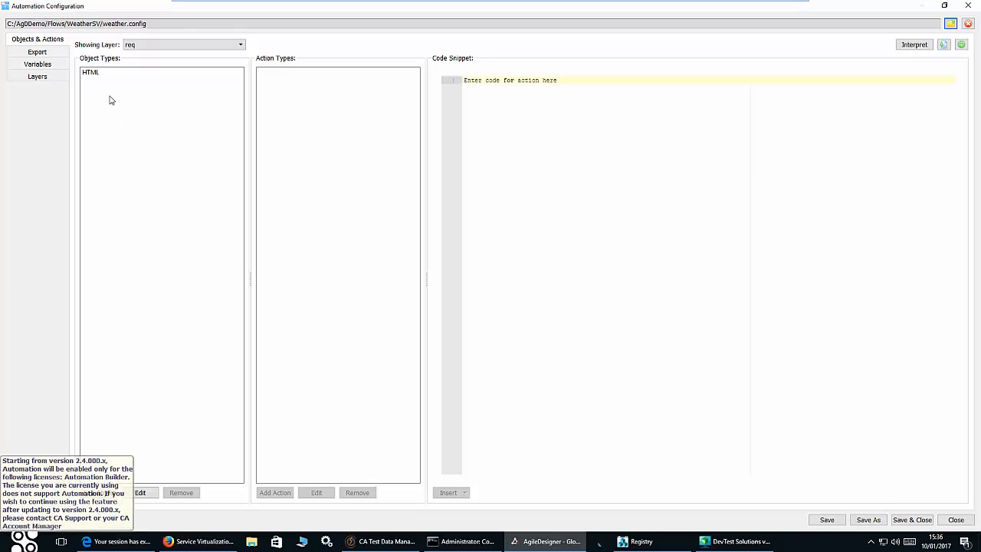
- Browse the rsp, RunCommand and req layers, showing the req layer's HTML request template
{"action": "left_click", "coordinate": [180, 49]}
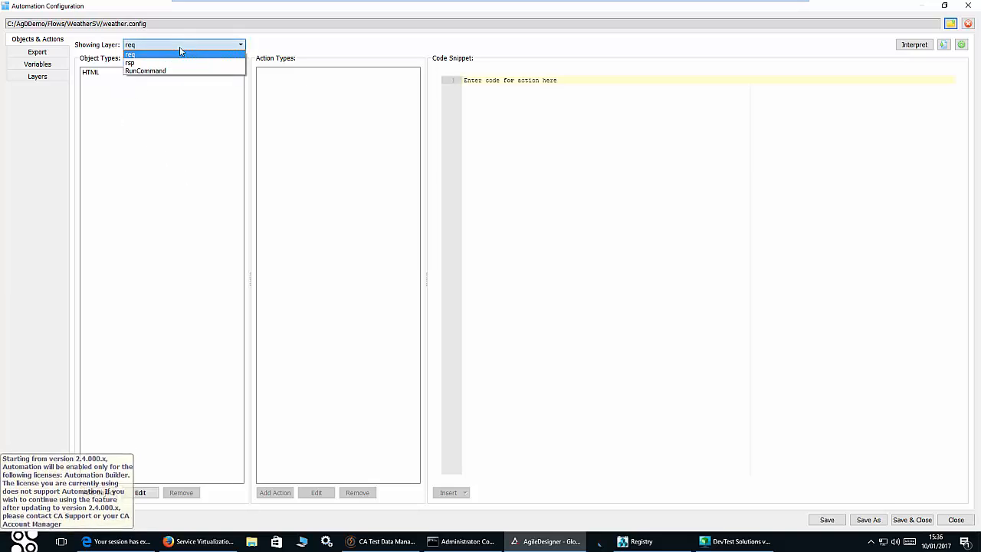
{"action": "left_click", "coordinate": [173, 59]}
{"action": "left_click", "coordinate": [175, 48]}
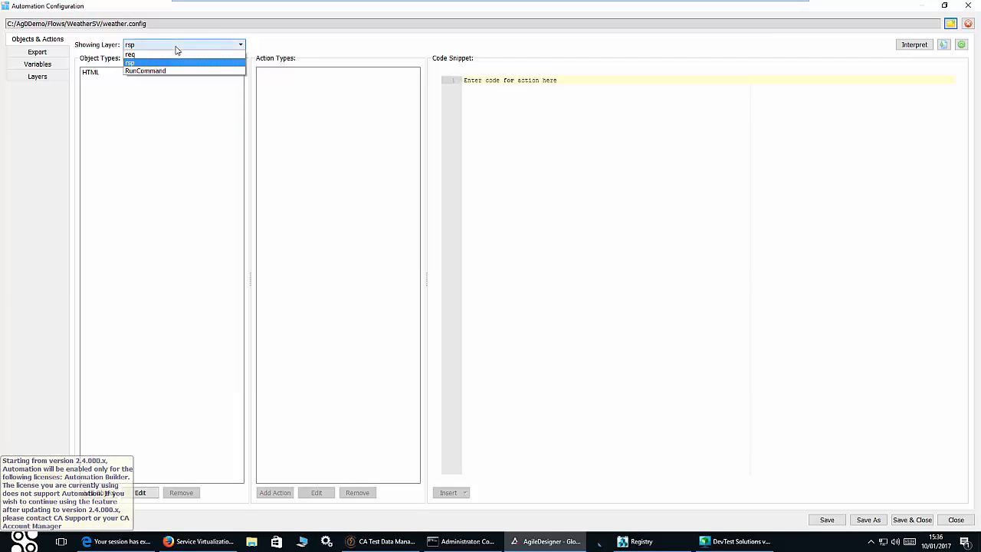
{"action": "left_click", "coordinate": [167, 72]}
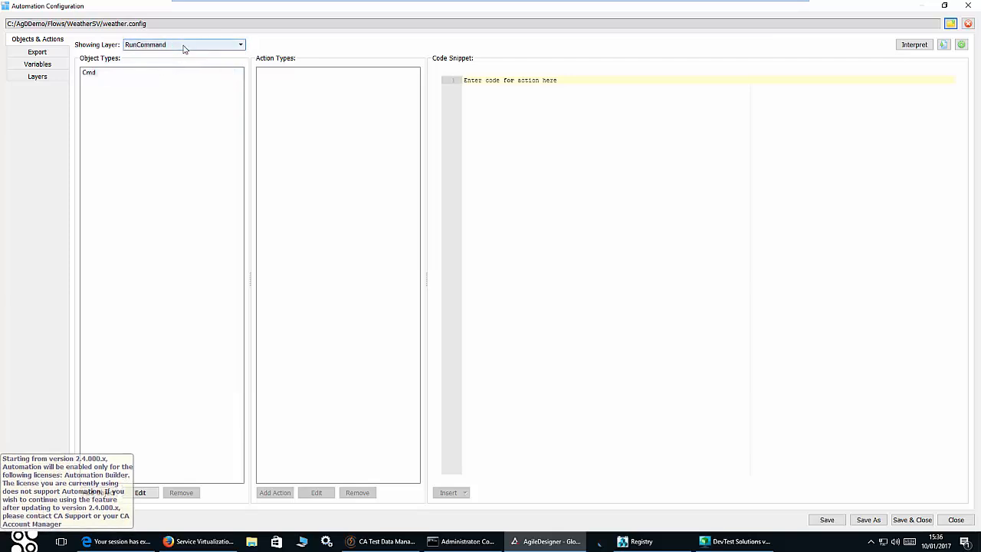
{"action": "left_click", "coordinate": [184, 49]}
{"action": "left_click", "coordinate": [177, 54]}
{"action": "left_click", "coordinate": [115, 72]}
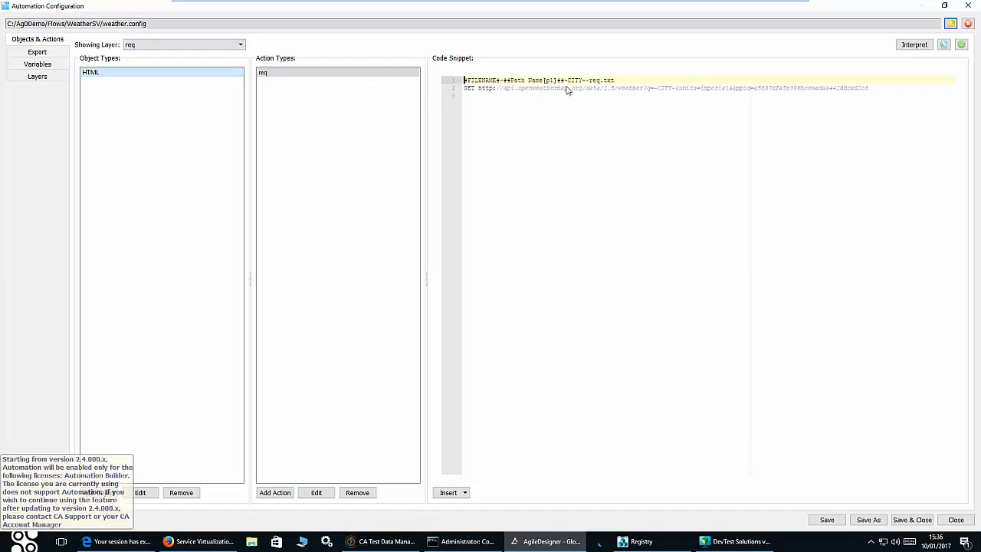
- Highlight the ~CITY placeholder in the request file name, then set Showing Layer to rsp
{"action": "left_click_drag", "start_coordinate": [568, 82], "coordinate": [602, 83]}
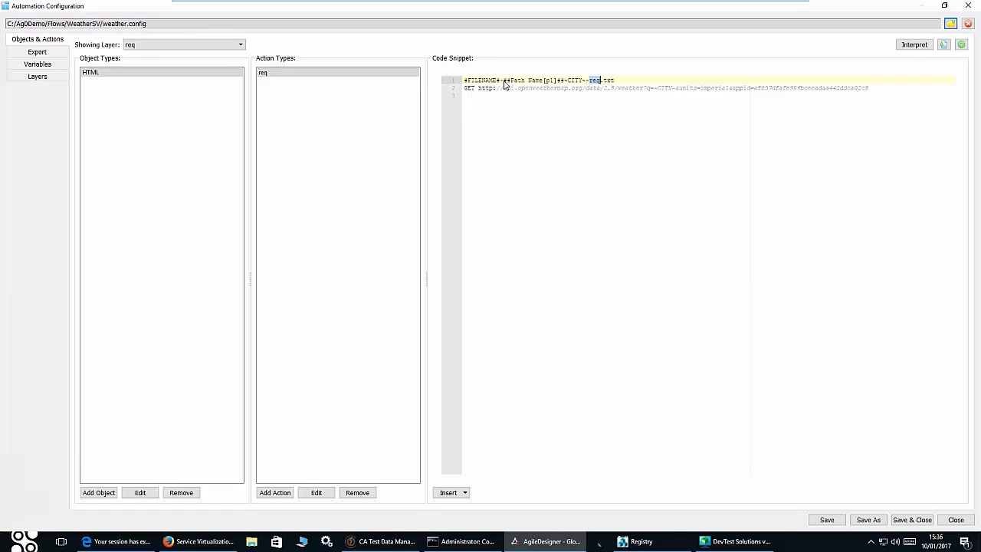
{"action": "left_click", "coordinate": [623, 83]}
{"action": "left_click_drag", "start_coordinate": [565, 80], "coordinate": [582, 80]}
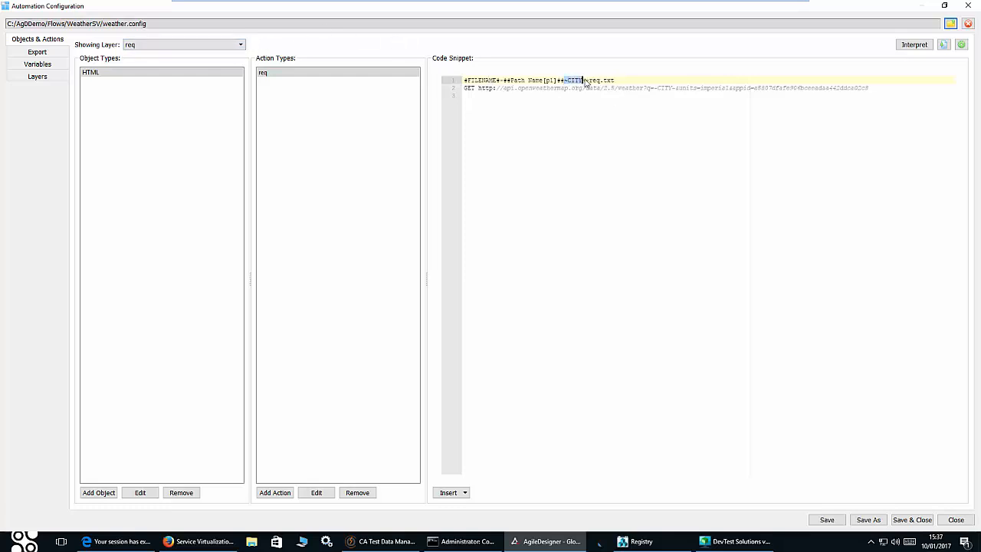
{"action": "left_click", "coordinate": [243, 48]}
{"action": "left_click", "coordinate": [220, 61]}
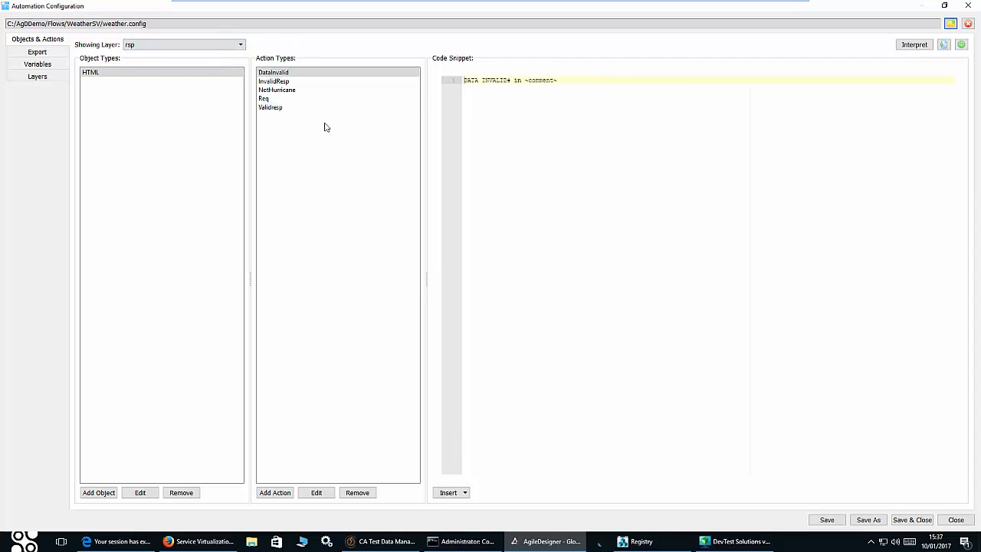
- Review the Validresp template's 200 OK headers and JSON placeholders like ~Longitude, then bring up the layer list
{"action": "left_click", "coordinate": [274, 108]}
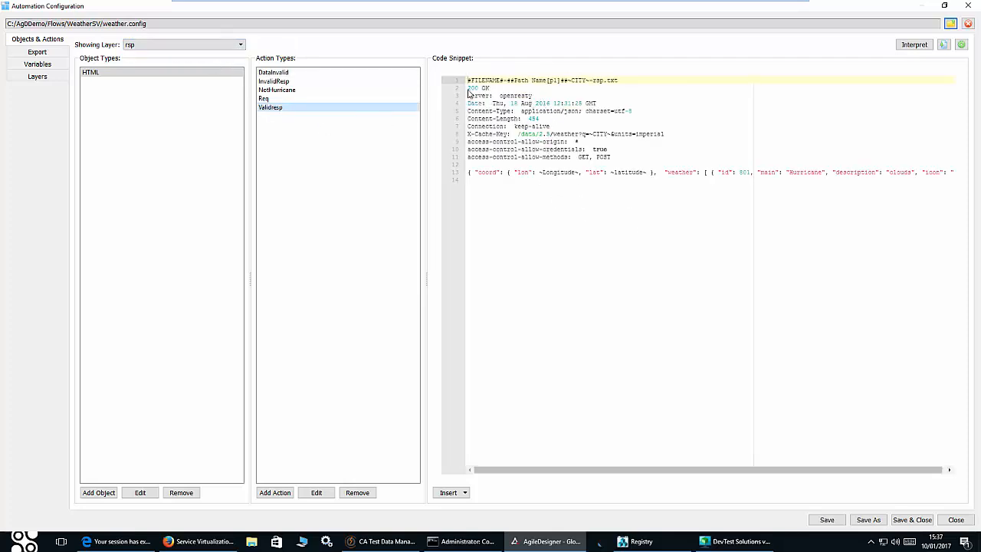
{"action": "left_click_drag", "start_coordinate": [469, 91], "coordinate": [622, 163]}
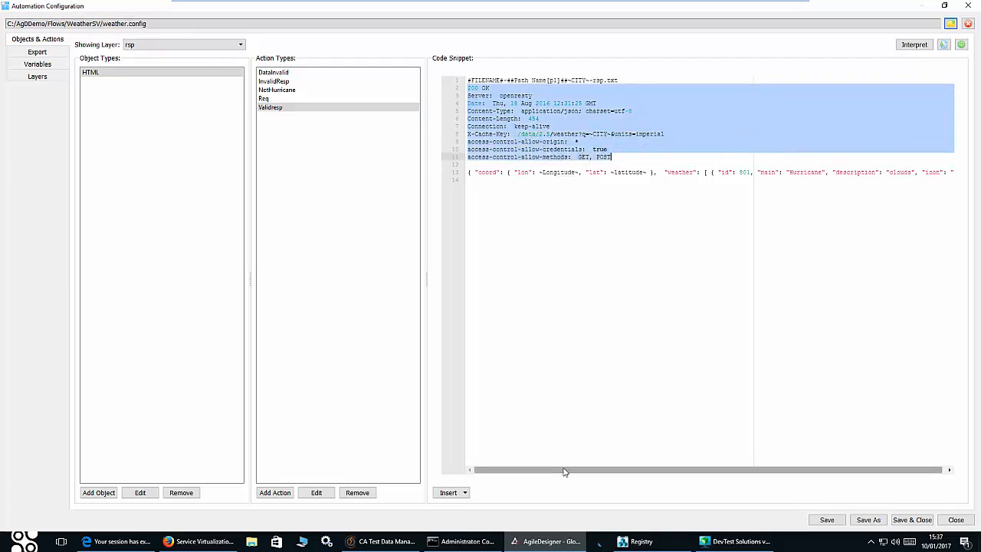
{"action": "left_click_drag", "start_coordinate": [565, 471], "coordinate": [505, 471]}
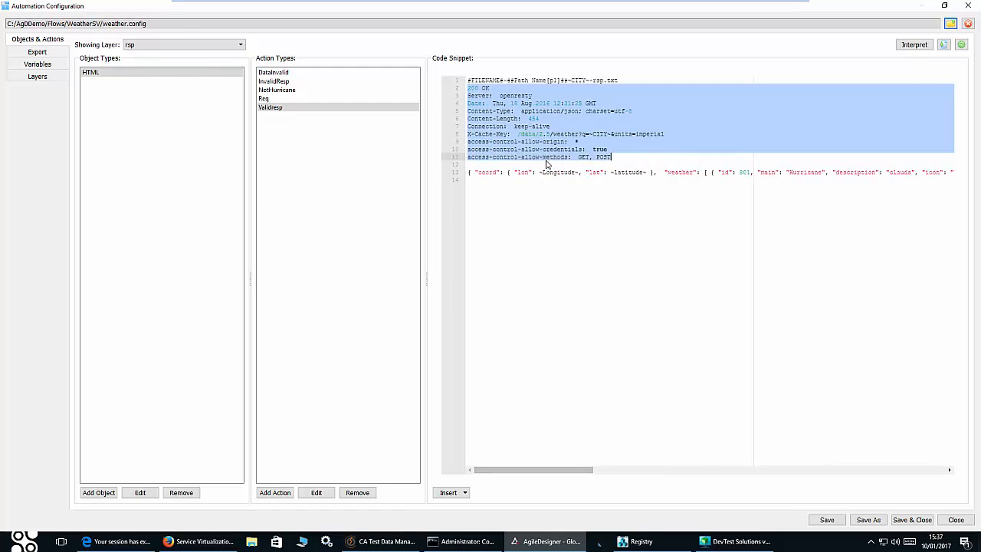
{"action": "left_click_drag", "start_coordinate": [539, 173], "coordinate": [644, 175]}
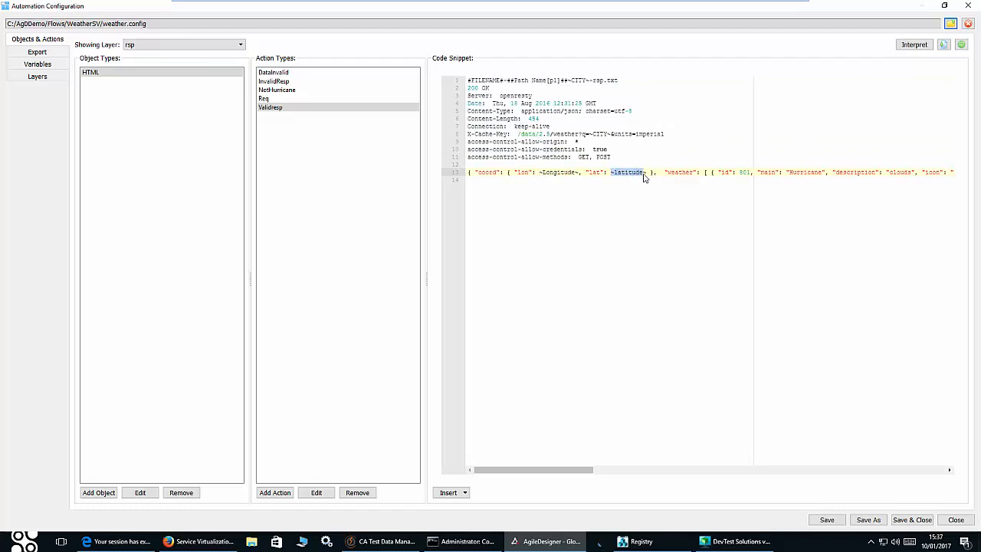
{"action": "left_click_drag", "start_coordinate": [576, 470], "coordinate": [670, 475]}
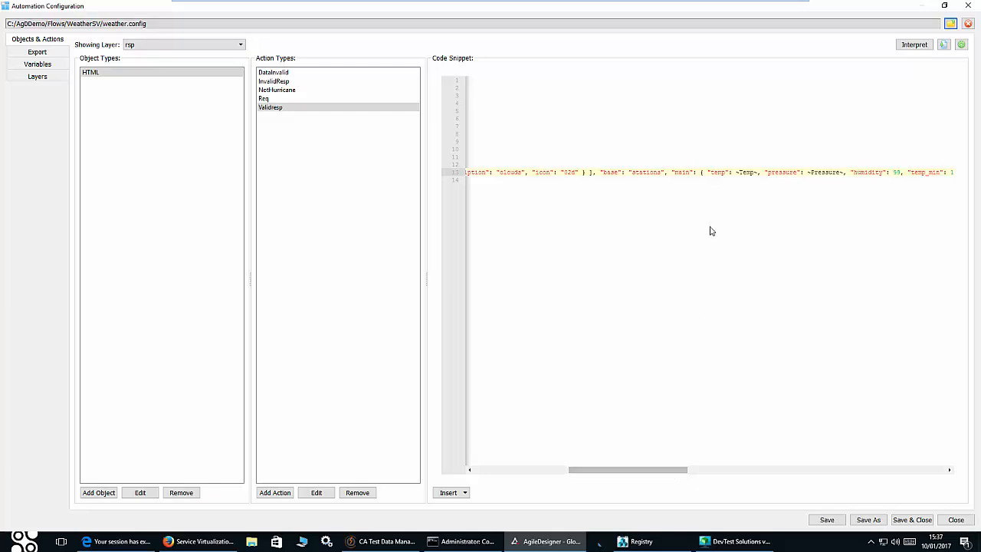
{"action": "left_click_drag", "start_coordinate": [735, 173], "coordinate": [851, 173]}
{"action": "left_click_drag", "start_coordinate": [663, 474], "coordinate": [768, 471]}
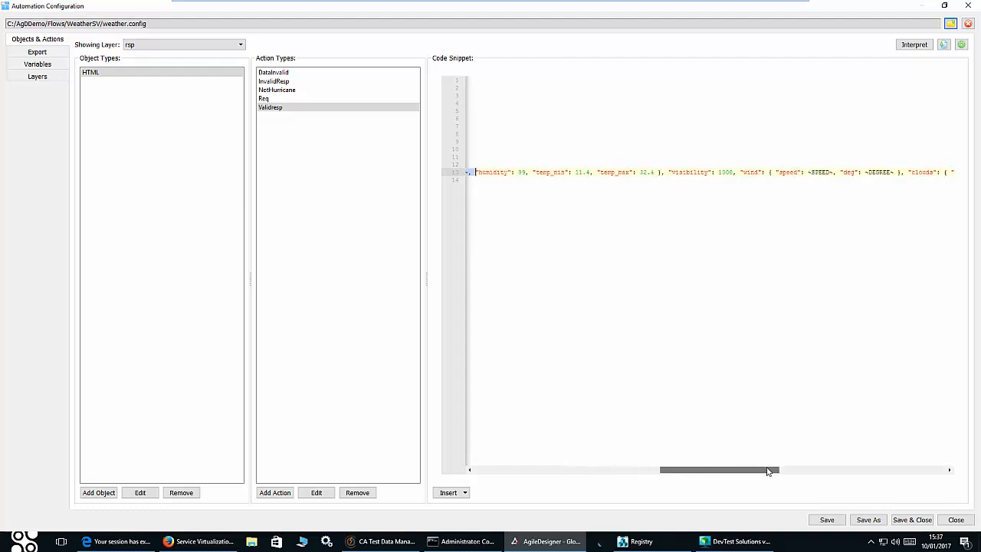
{"action": "left_click", "coordinate": [585, 469]}
{"action": "left_click", "coordinate": [238, 45]}
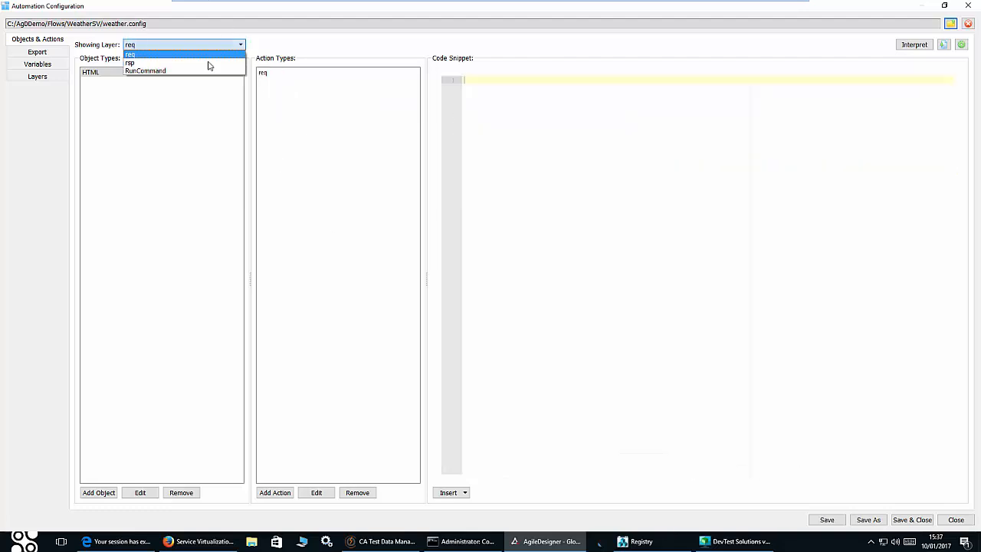
- View the RunCommand Cmd batch script, highlight its JavelinExecutor.exe call, then close the configuration
{"action": "left_click", "coordinate": [208, 71]}
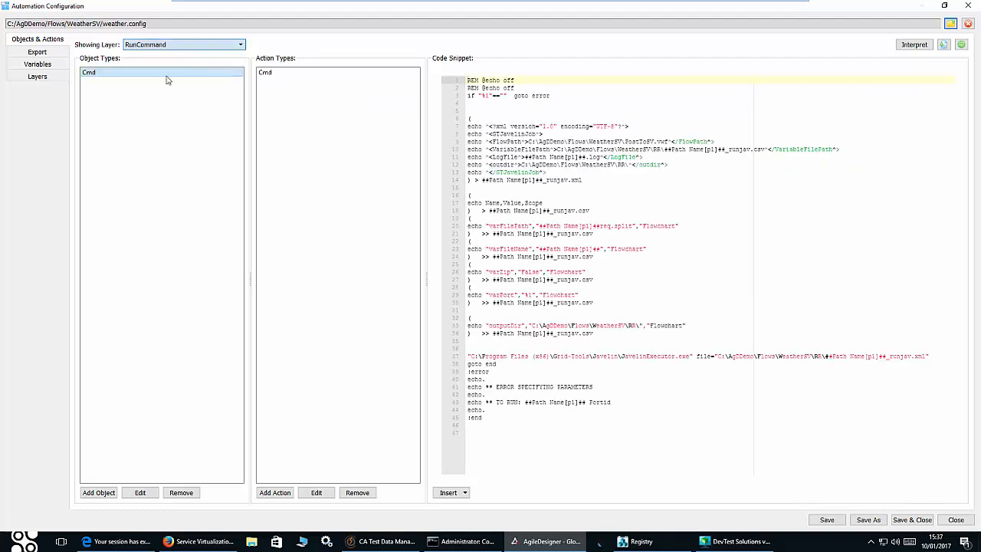
{"action": "left_click", "coordinate": [268, 74]}
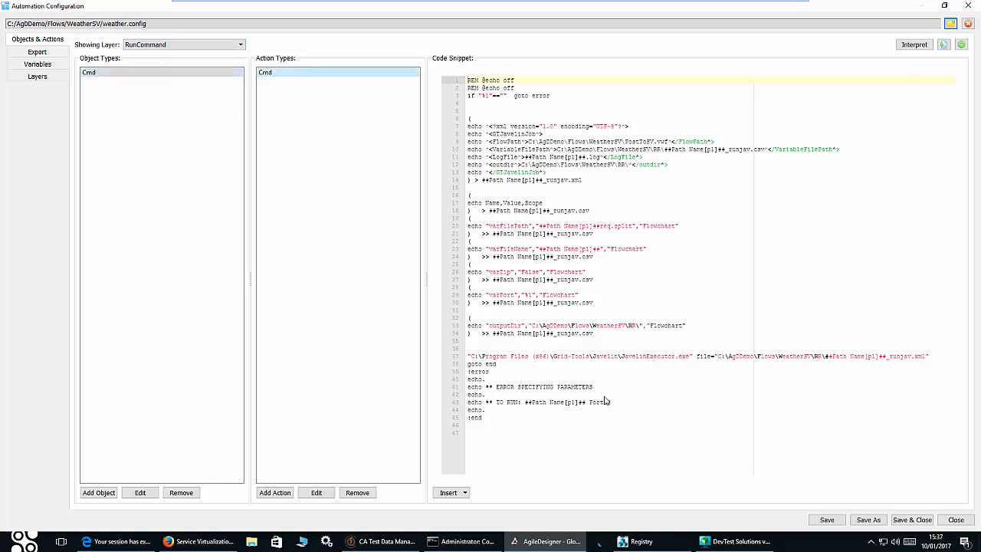
{"action": "left_click_drag", "start_coordinate": [621, 360], "coordinate": [691, 362]}
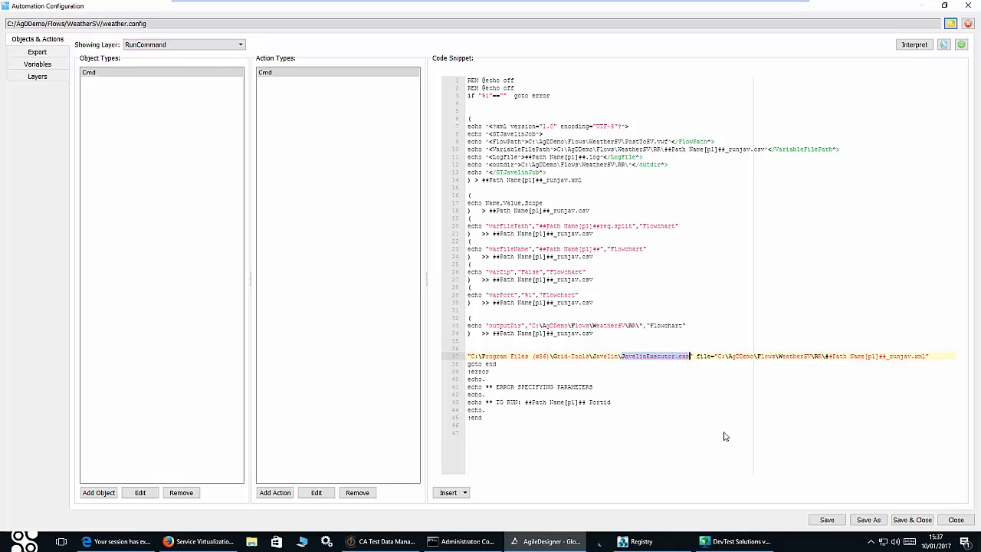
{"action": "left_click", "coordinate": [955, 519]}
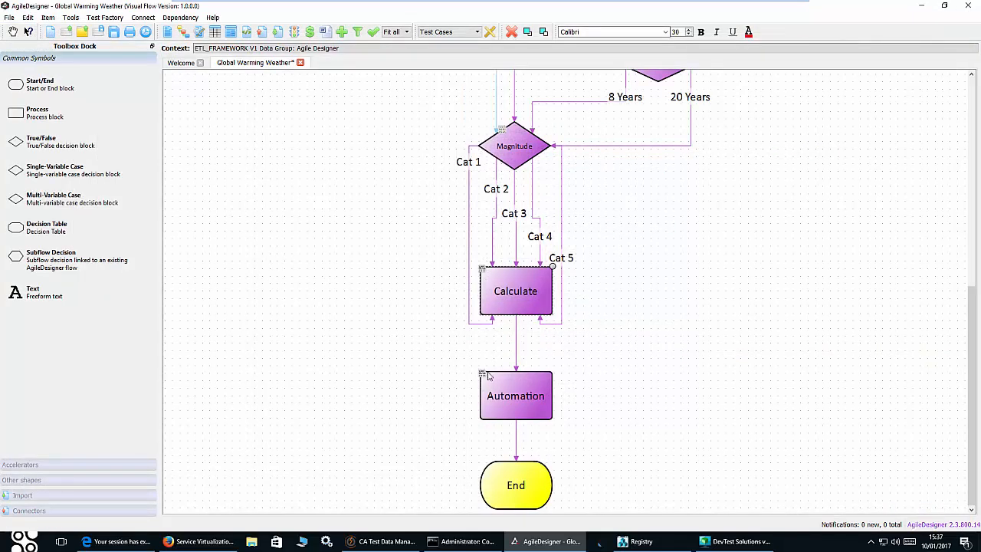
- Select the Get Data from TDM block, scroll down the flow to End, and launch Path Explorer
{"action": "scroll", "coordinate": [684, 322], "scroll_direction": "up", "scroll_amount": 4}
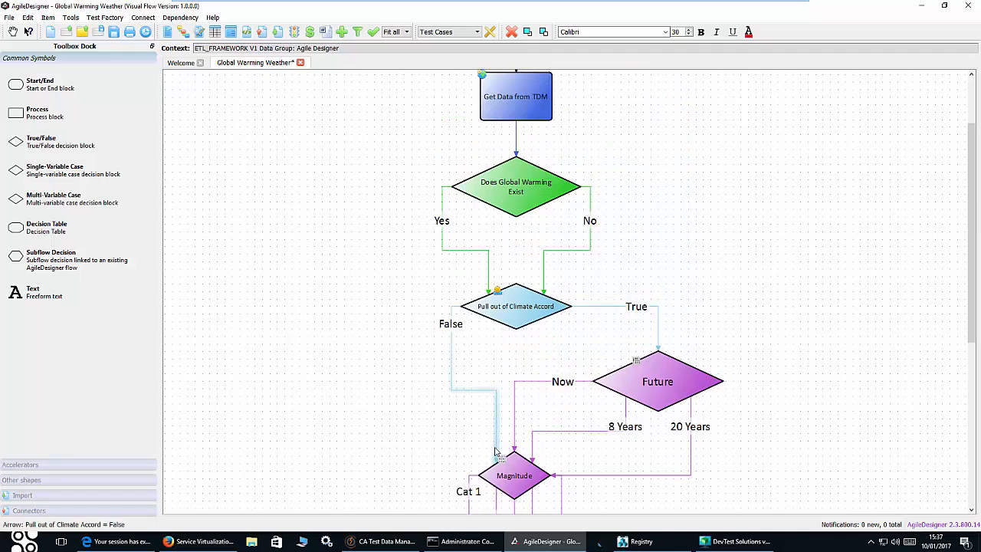
{"action": "scroll", "coordinate": [517, 215], "scroll_direction": "up", "scroll_amount": 1}
{"action": "left_click", "coordinate": [517, 208]}
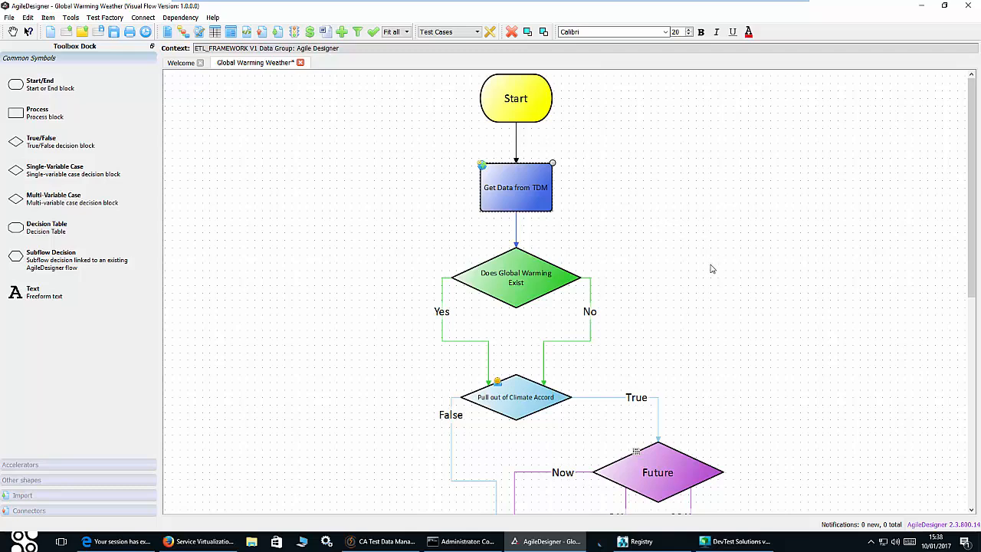
{"action": "scroll", "coordinate": [711, 268], "scroll_direction": "down", "scroll_amount": 3}
{"action": "scroll", "coordinate": [790, 307], "scroll_direction": "down", "scroll_amount": 3}
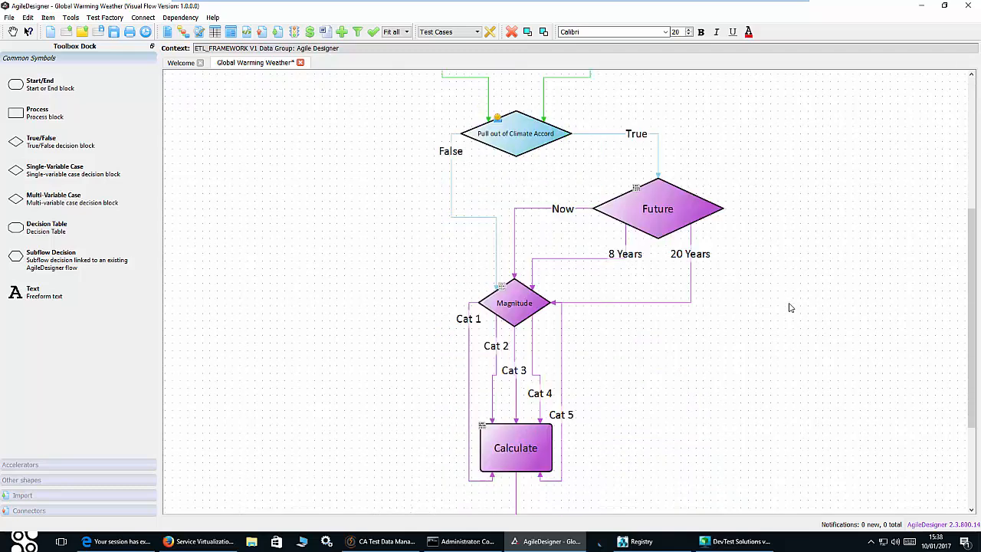
{"action": "scroll", "coordinate": [790, 308], "scroll_direction": "down", "scroll_amount": 3}
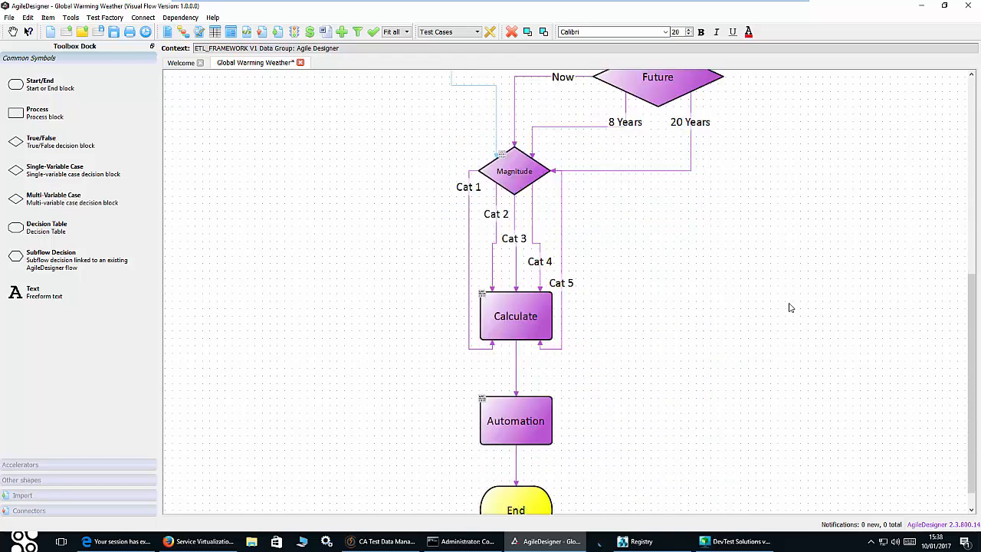
{"action": "scroll", "coordinate": [790, 307], "scroll_direction": "down", "scroll_amount": 3}
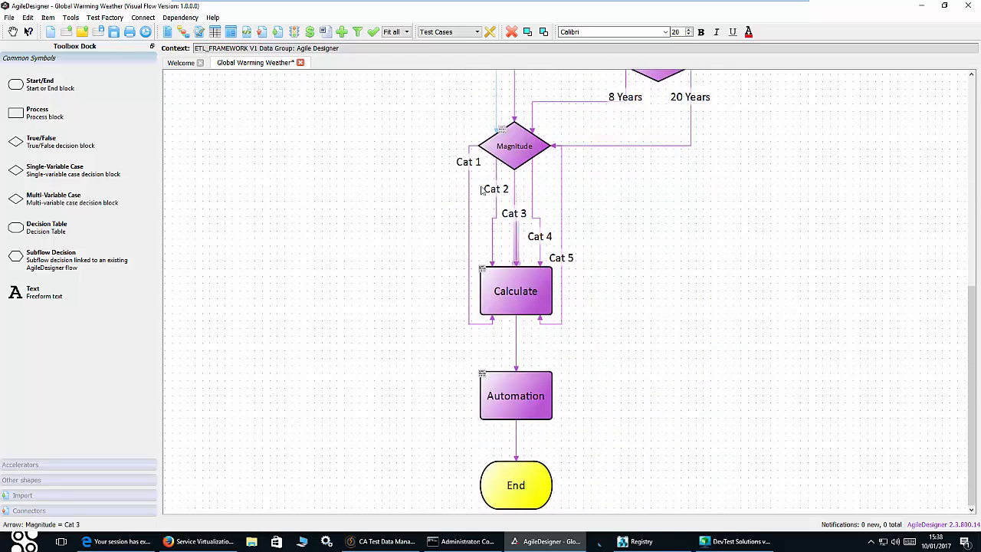
{"action": "left_click", "coordinate": [183, 36]}
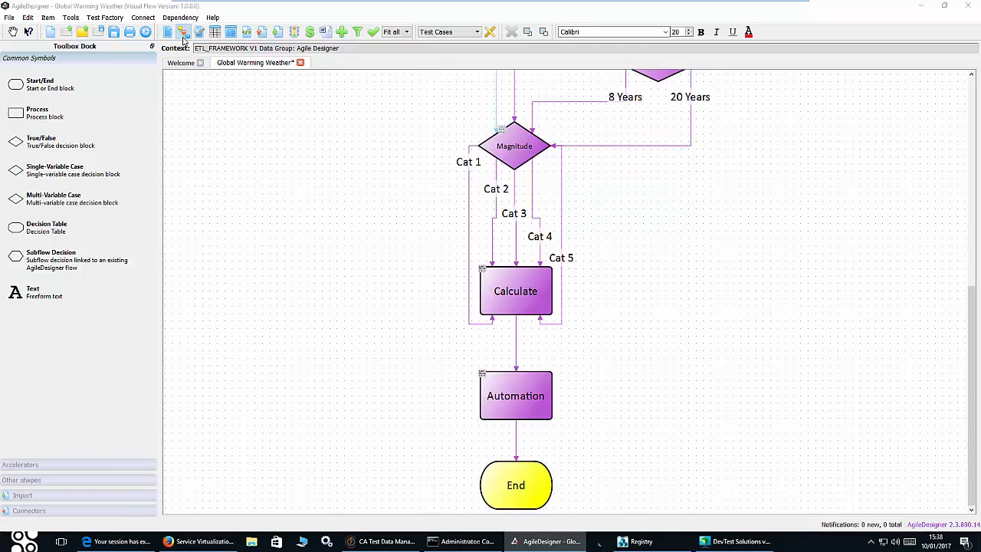
- Generate 40 paths with Full Coverage - All Possible Paths, then view stored test case ARMAGEDON
{"action": "left_click", "coordinate": [104, 35]}
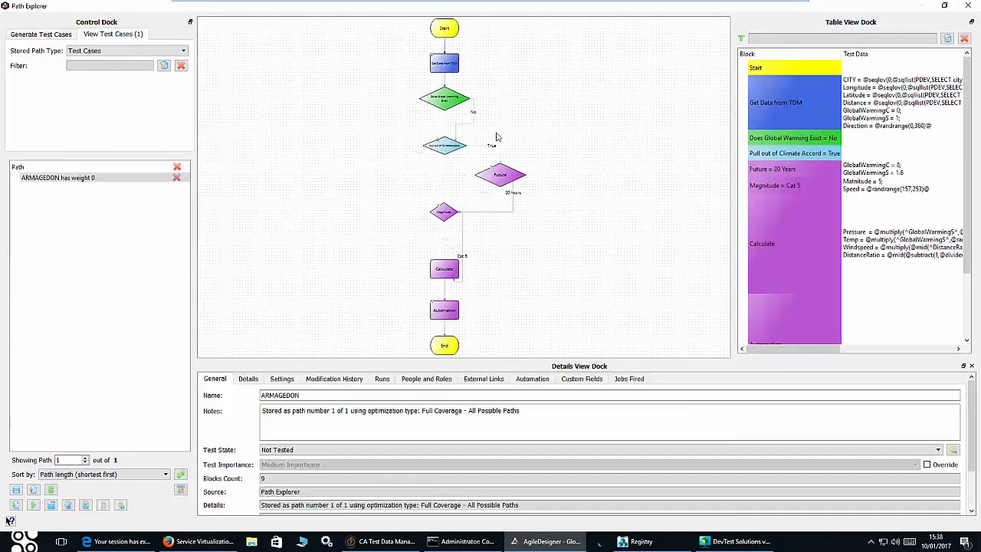
{"action": "left_click", "coordinate": [25, 35]}
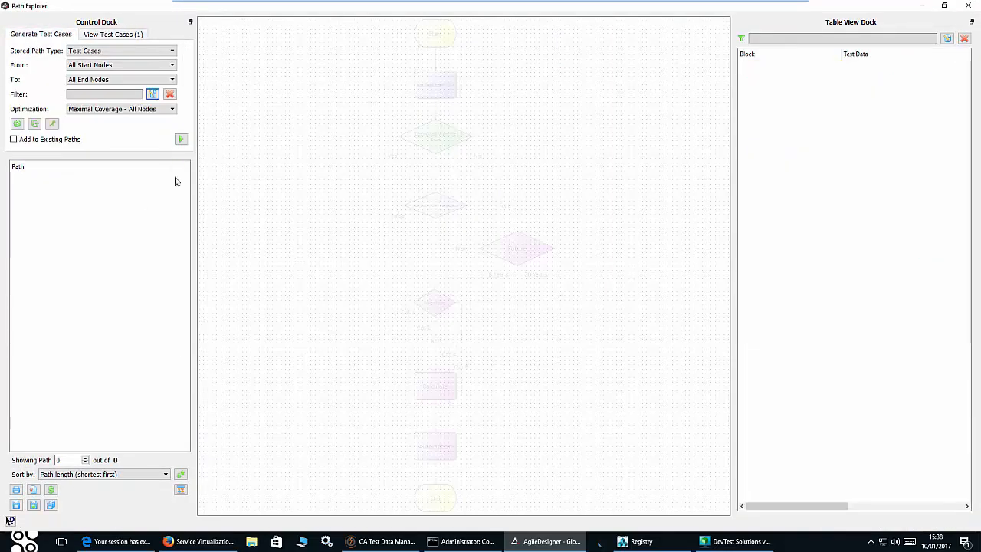
{"action": "left_click", "coordinate": [172, 109]}
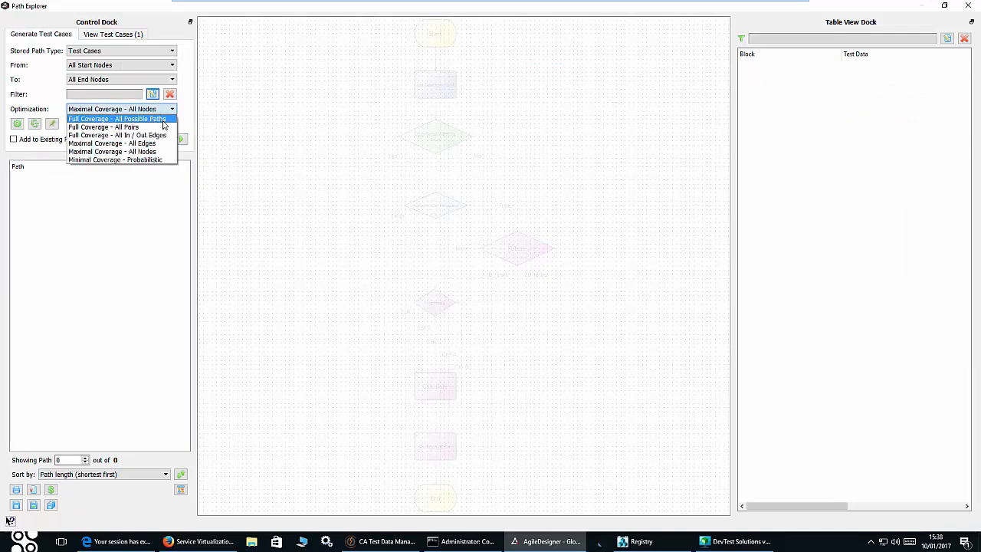
{"action": "left_click", "coordinate": [116, 119]}
{"action": "left_click", "coordinate": [181, 139]}
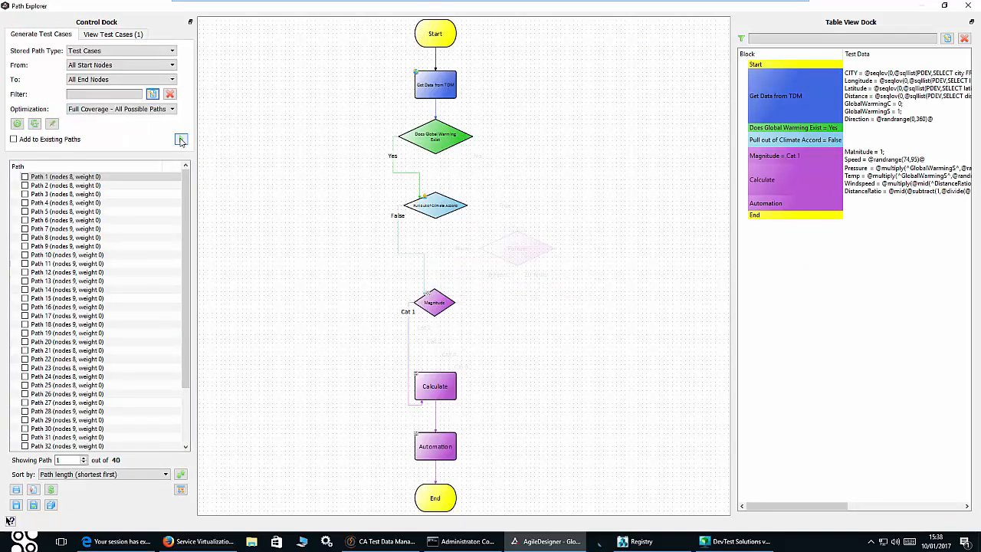
{"action": "left_click", "coordinate": [113, 34]}
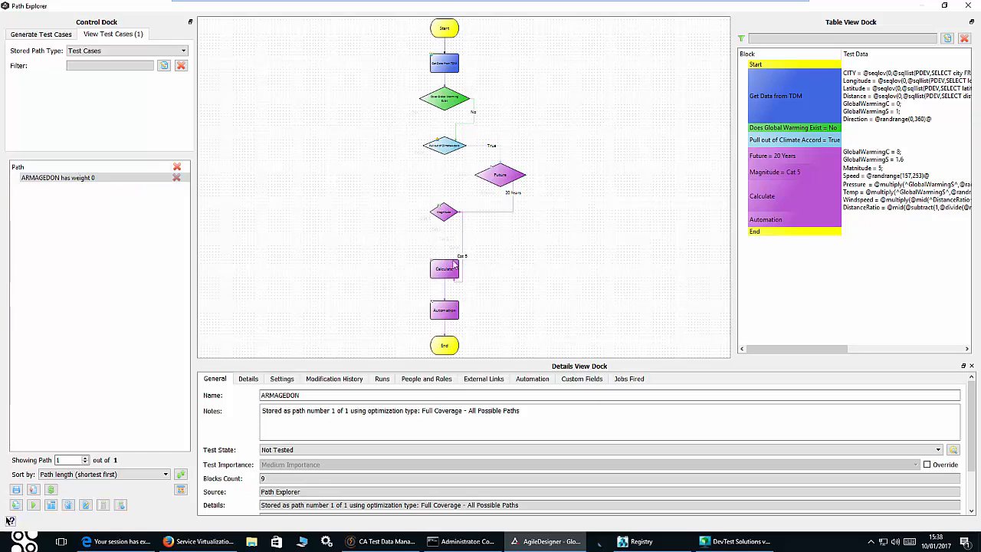
- Export the ARMAGEDON test case as Automation instead of CA Service Virtualization to generate ARMAGEDON.cmd
{"action": "left_click", "coordinate": [33, 491]}
{"action": "left_click", "coordinate": [571, 262]}
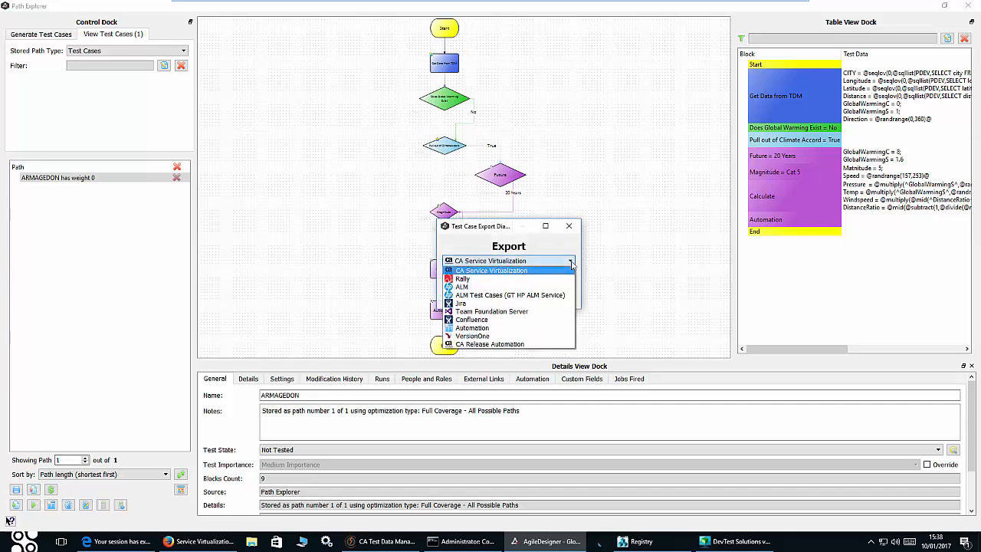
{"action": "left_click", "coordinate": [475, 328]}
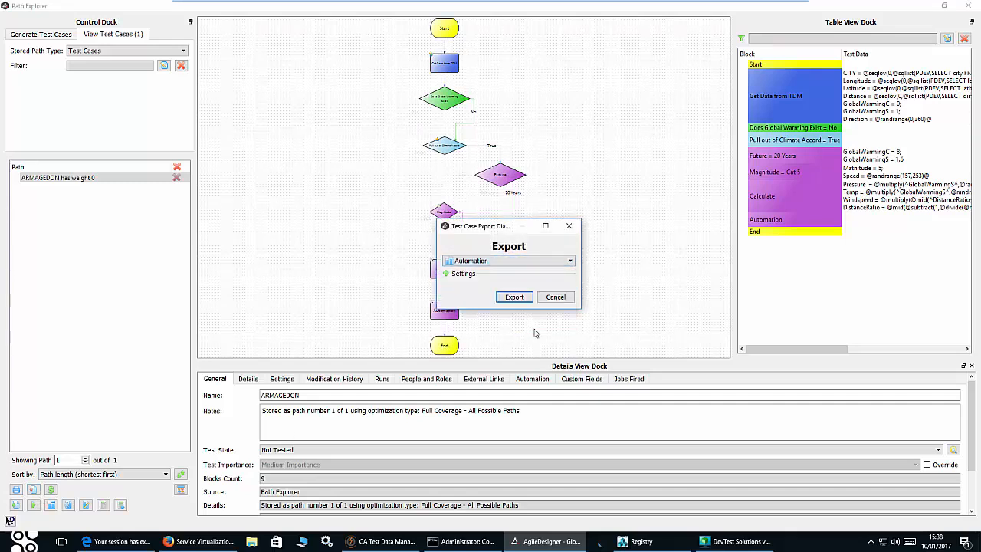
{"action": "left_click", "coordinate": [517, 300]}
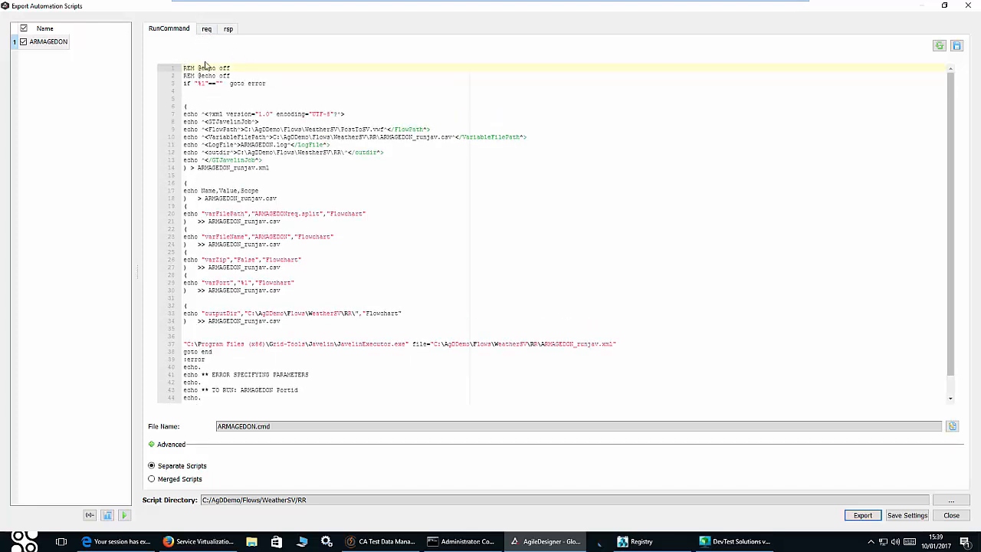
- Review the ARMAGEDON request and response scripts, noting the city Volga in the response
{"action": "left_click", "coordinate": [207, 30]}
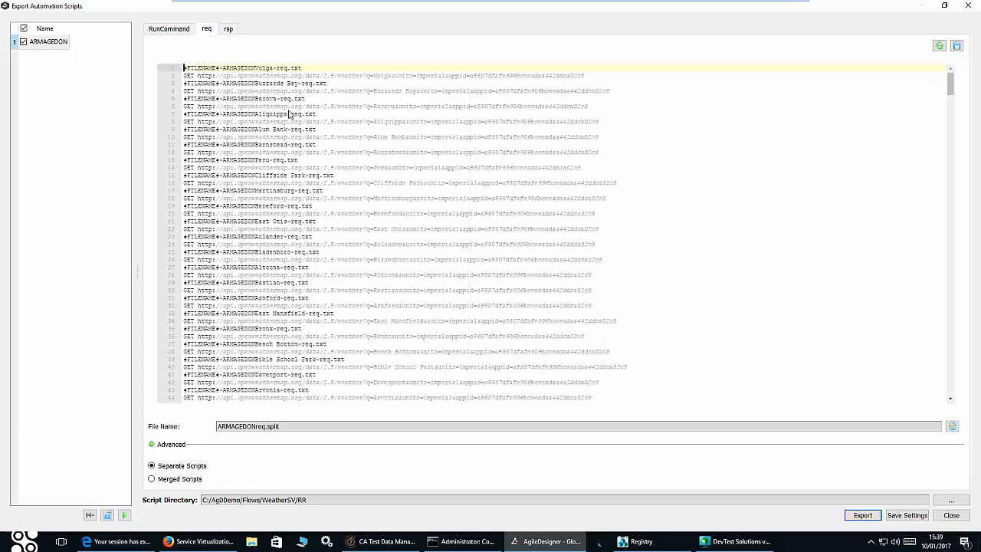
{"action": "scroll", "coordinate": [299, 145], "scroll_direction": "down", "scroll_amount": 8}
{"action": "scroll", "coordinate": [301, 148], "scroll_direction": "up", "scroll_amount": 8}
{"action": "scroll", "coordinate": [300, 149], "scroll_direction": "down", "scroll_amount": 6}
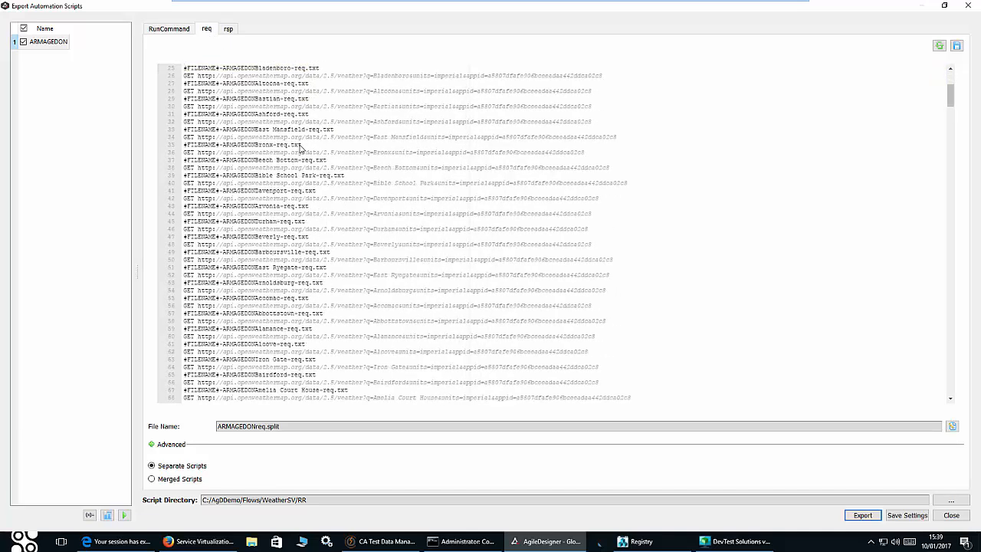
{"action": "scroll", "coordinate": [300, 149], "scroll_direction": "up", "scroll_amount": 6}
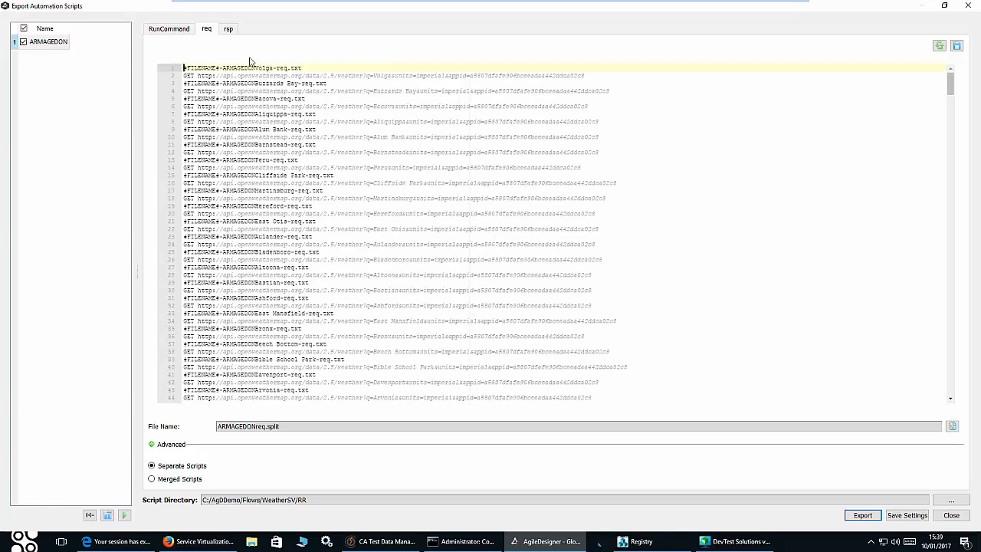
{"action": "left_click", "coordinate": [229, 31]}
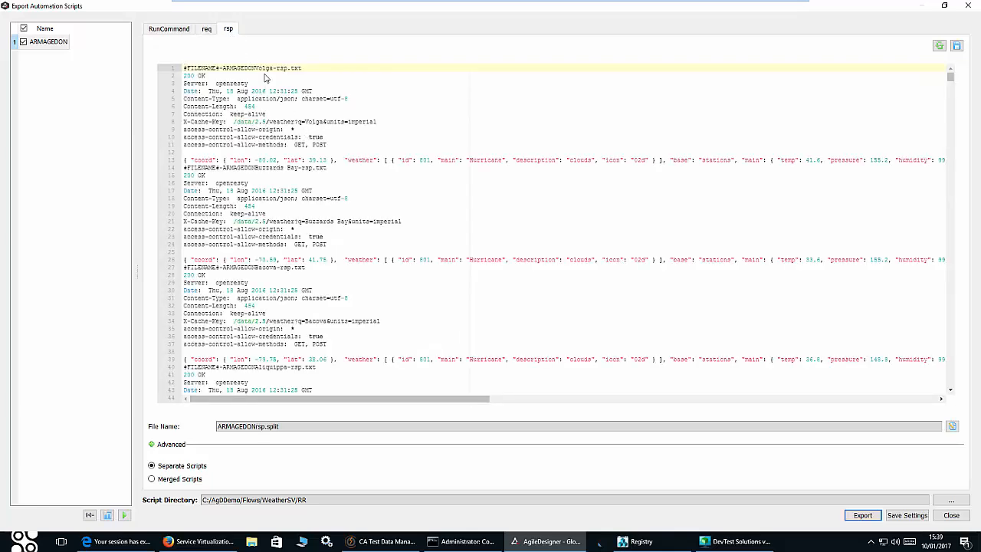
{"action": "left_click_drag", "start_coordinate": [255, 67], "coordinate": [272, 67]}
- Export the req, rsp and RunCommand layers to the RR folder and dismiss the success message
{"action": "left_click", "coordinate": [862, 517]}
{"action": "left_click", "coordinate": [493, 328]}
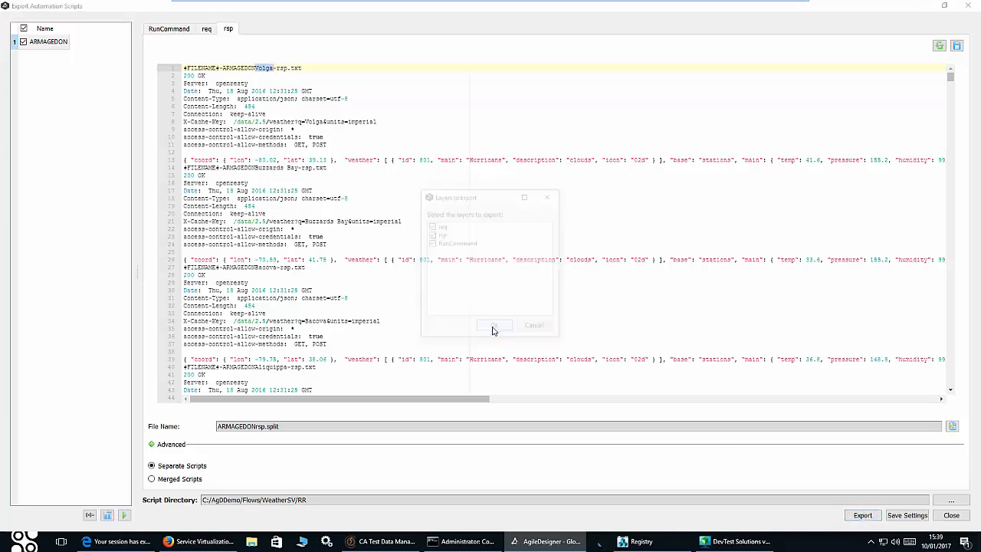
{"action": "left_click", "coordinate": [492, 282]}
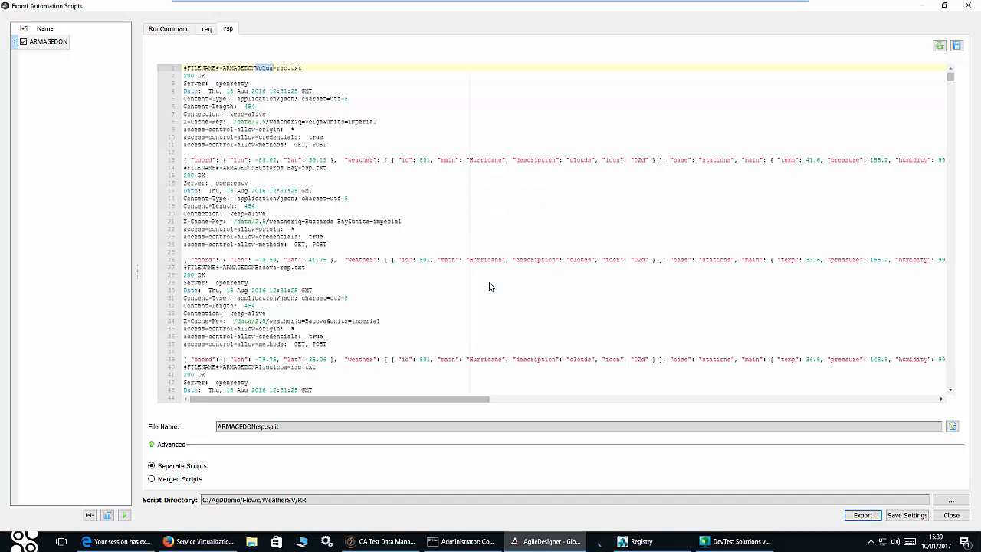
{"action": "left_click", "coordinate": [494, 282]}
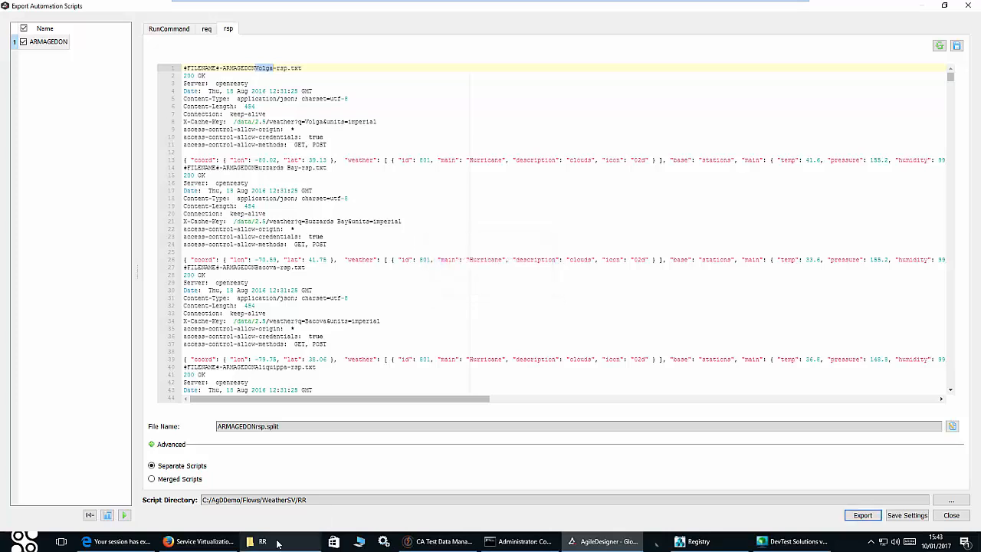
- Bring up the RR folder in File Explorer, check its full path, and select ARMAGEDONreq.split
{"action": "left_click", "coordinate": [277, 542]}
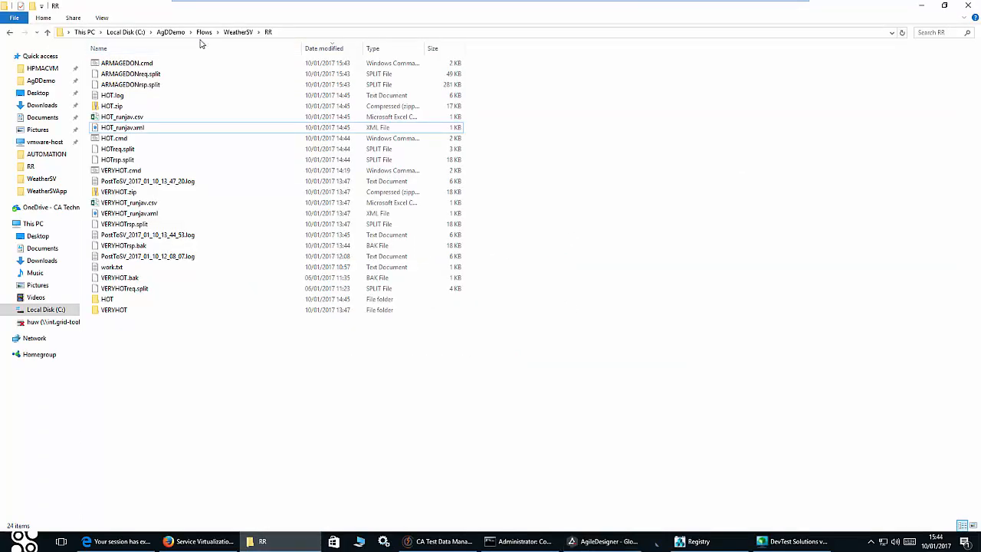
{"action": "left_click", "coordinate": [281, 32]}
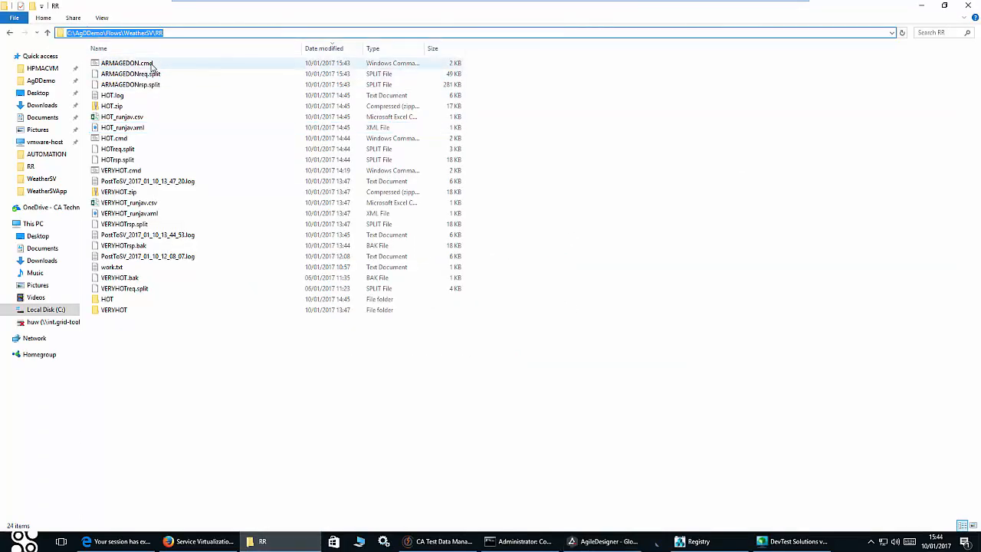
{"action": "left_click", "coordinate": [547, 114]}
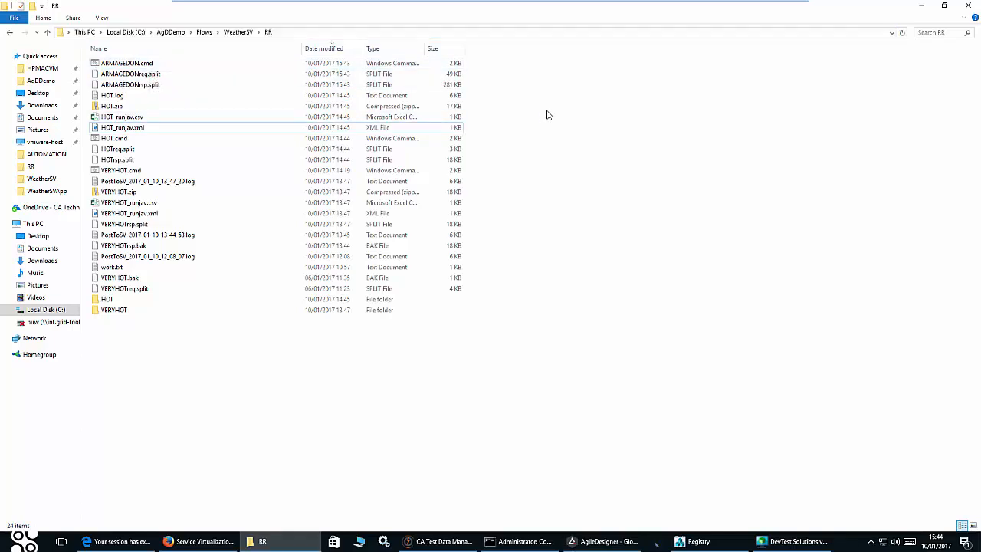
{"action": "left_click", "coordinate": [158, 75]}
{"action": "left_click", "coordinate": [157, 84]}
{"action": "left_click", "coordinate": [159, 75]}
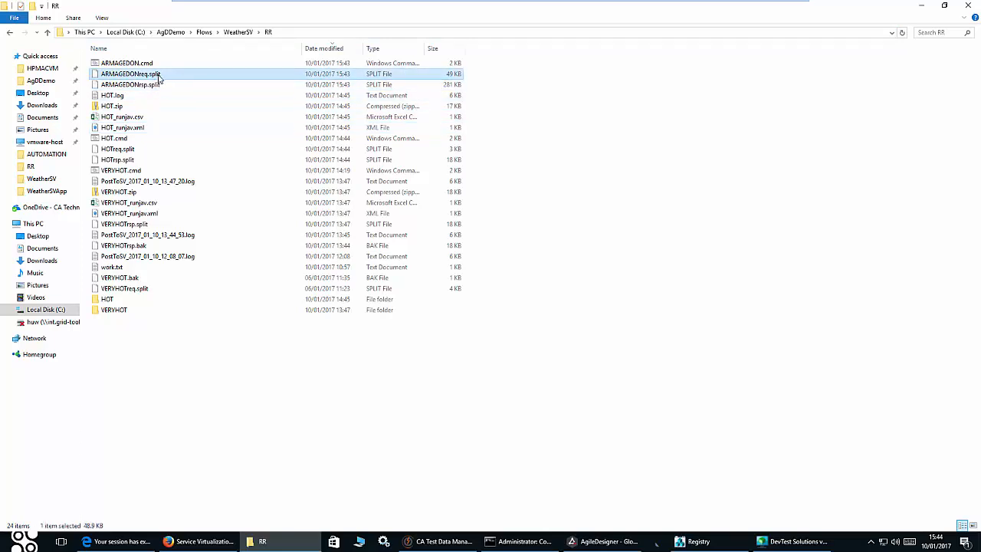
{"action": "left_click", "coordinate": [158, 82]}
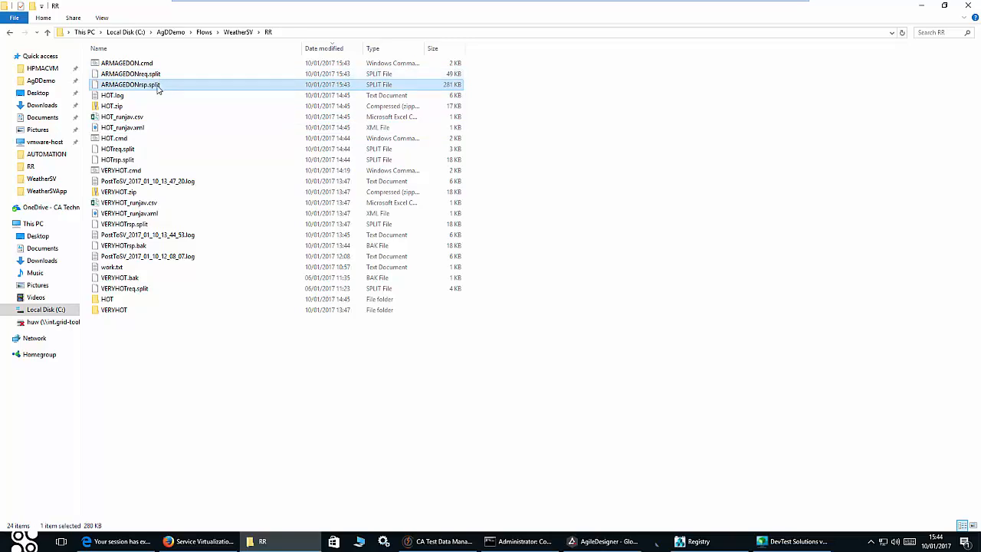
{"action": "right_click", "coordinate": [156, 76]}
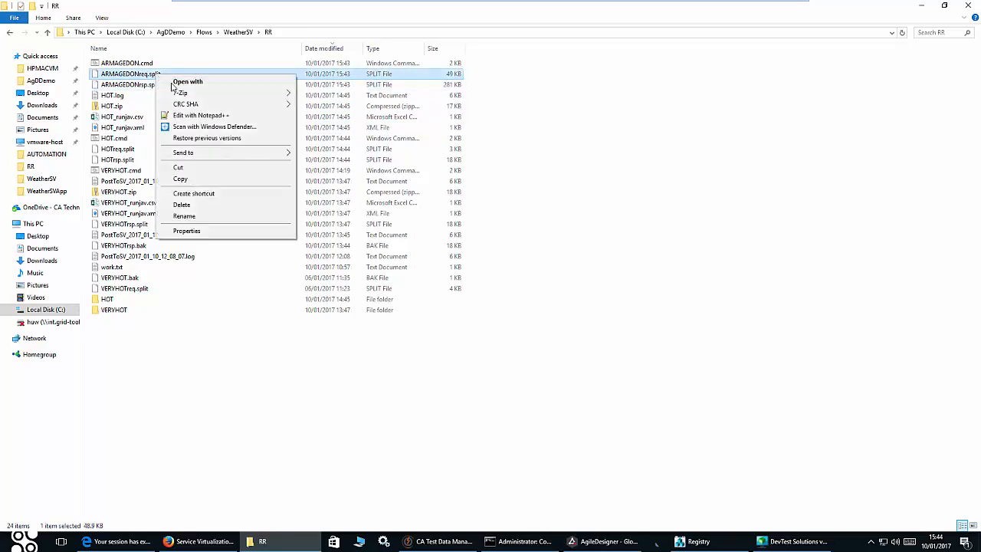
{"action": "left_click", "coordinate": [201, 115]}
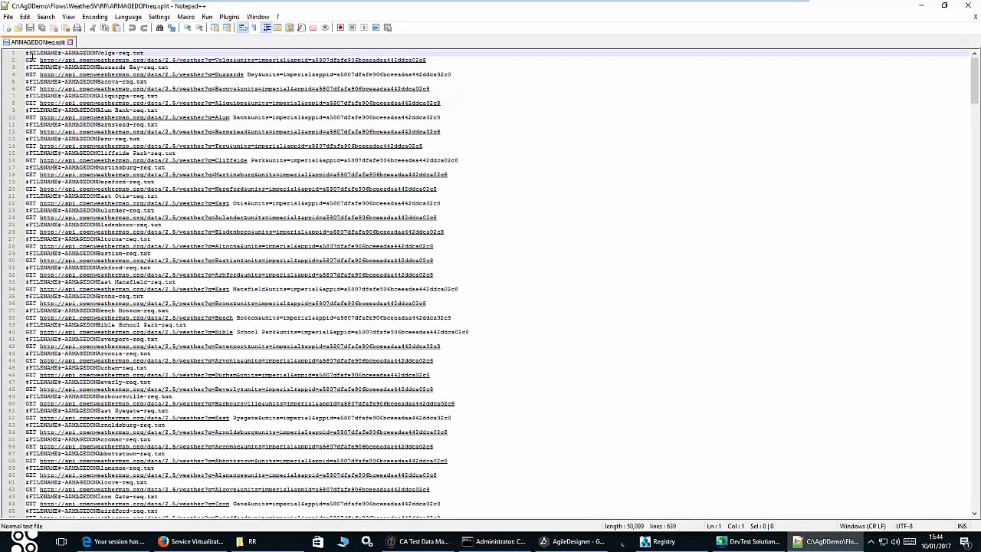
{"action": "left_click_drag", "start_coordinate": [61, 52], "coordinate": [29, 51]}
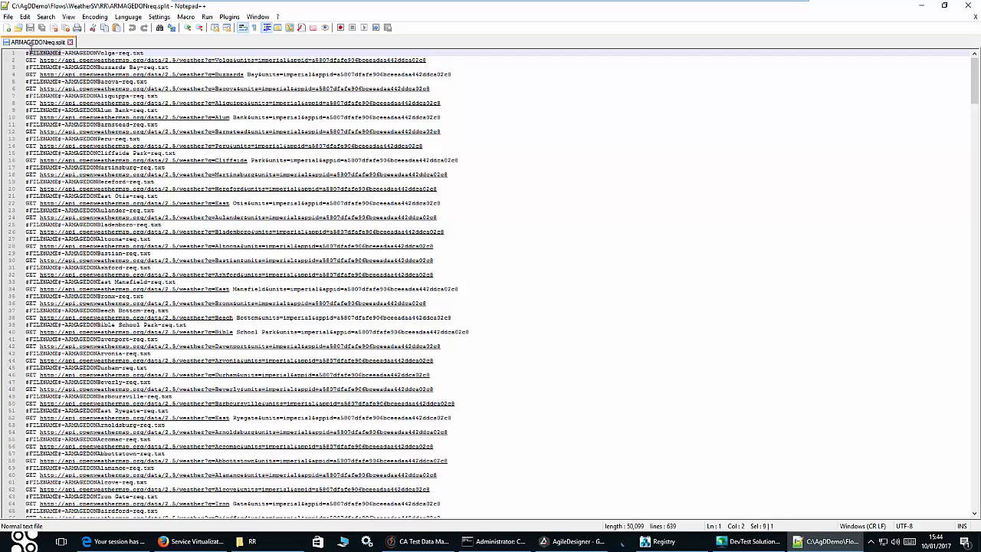
{"action": "left_click", "coordinate": [922, 7]}
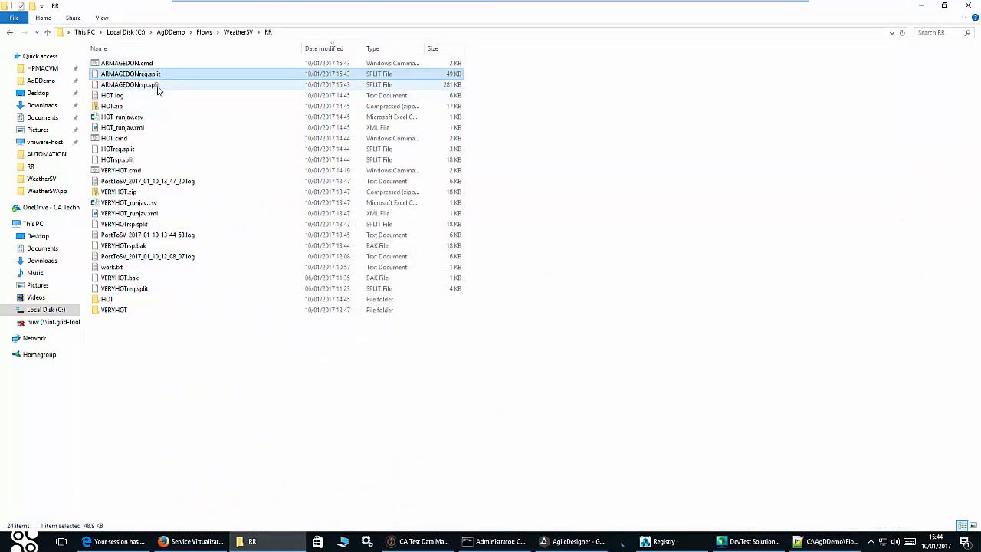
{"action": "right_click", "coordinate": [158, 87]}
{"action": "left_click", "coordinate": [214, 131]}
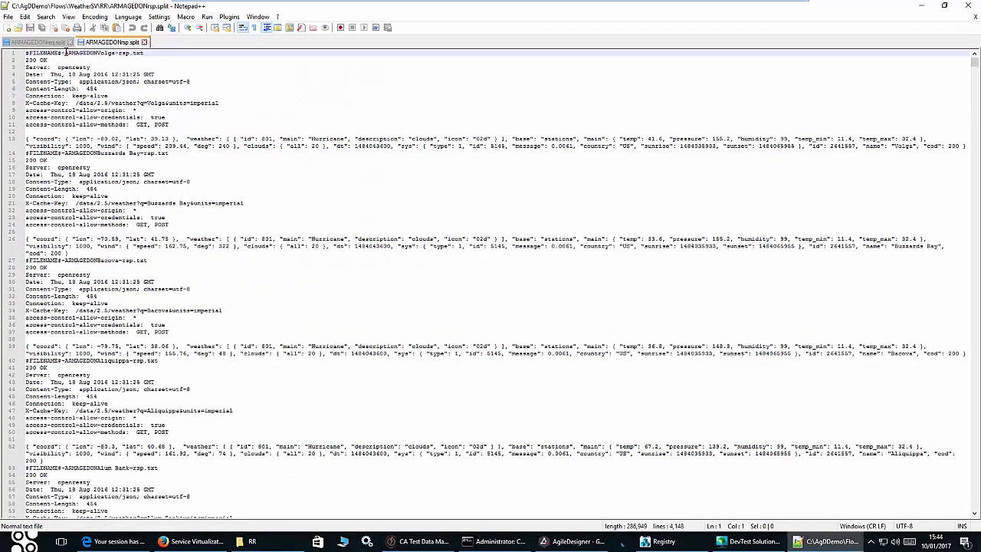
{"action": "left_click_drag", "start_coordinate": [66, 52], "coordinate": [24, 52]}
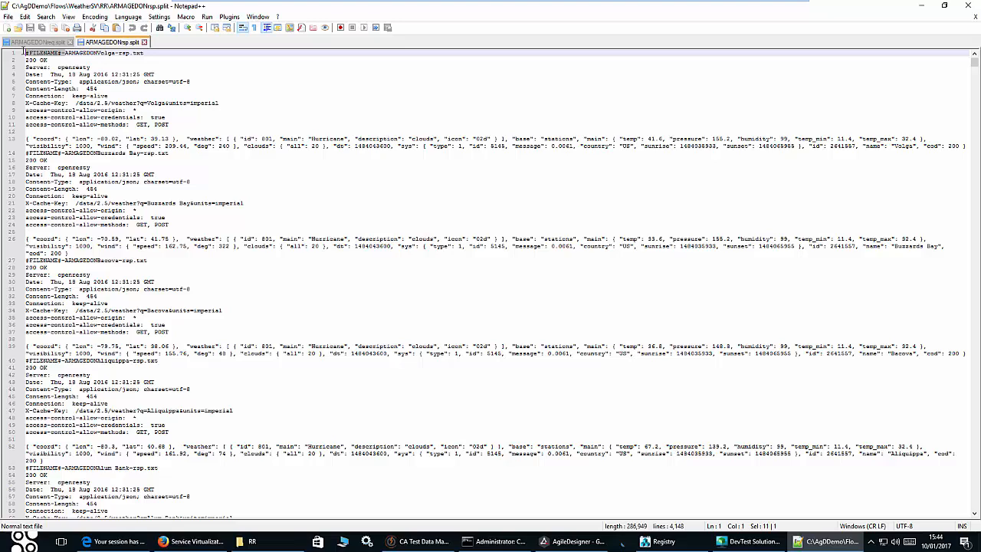
{"action": "left_click", "coordinate": [969, 8]}
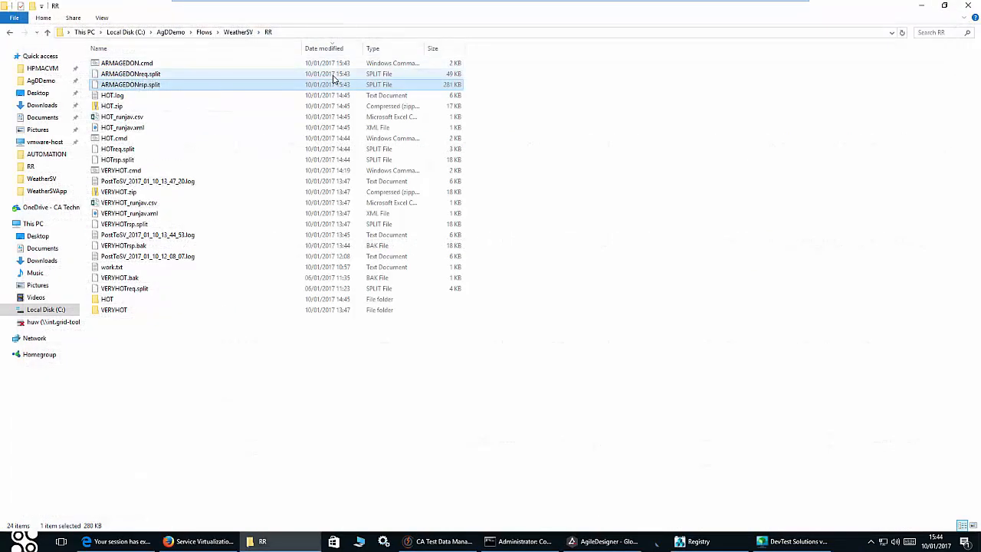
- Open ARMAGEDON.cmd in Notepad++ and inspect its %1 argument check and varPort value
{"action": "right_click", "coordinate": [134, 66]}
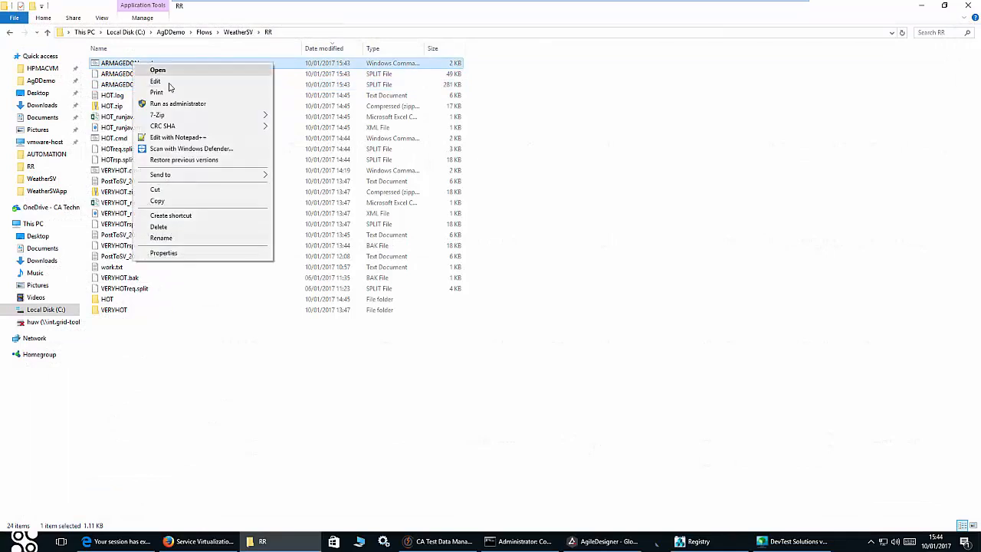
{"action": "left_click", "coordinate": [201, 138]}
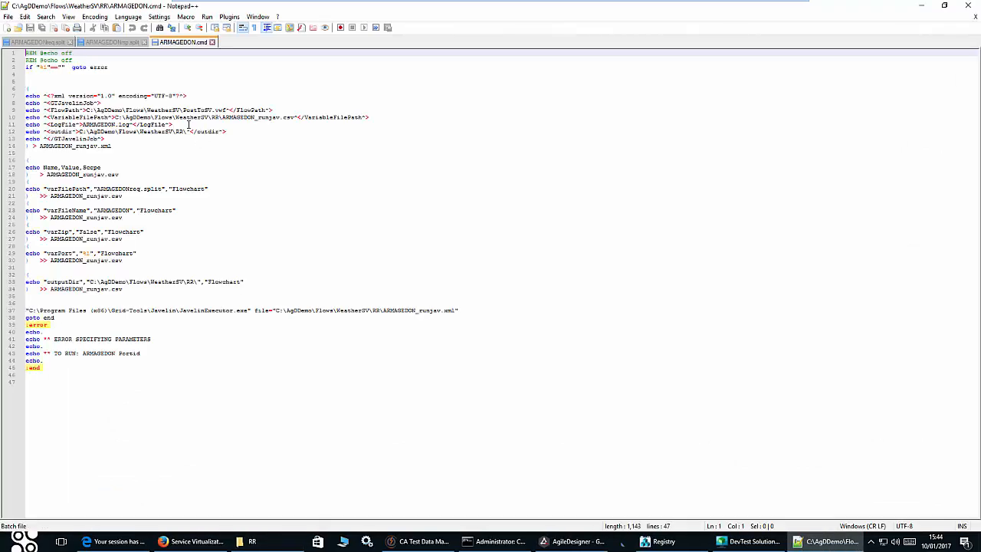
{"action": "left_click_drag", "start_coordinate": [39, 67], "coordinate": [48, 68]}
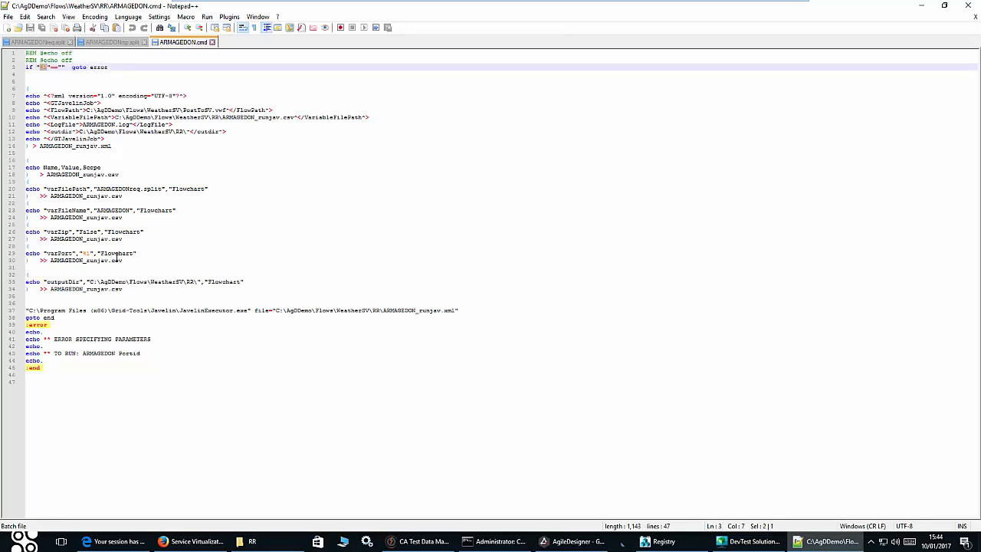
{"action": "left_click_drag", "start_coordinate": [84, 253], "coordinate": [94, 254]}
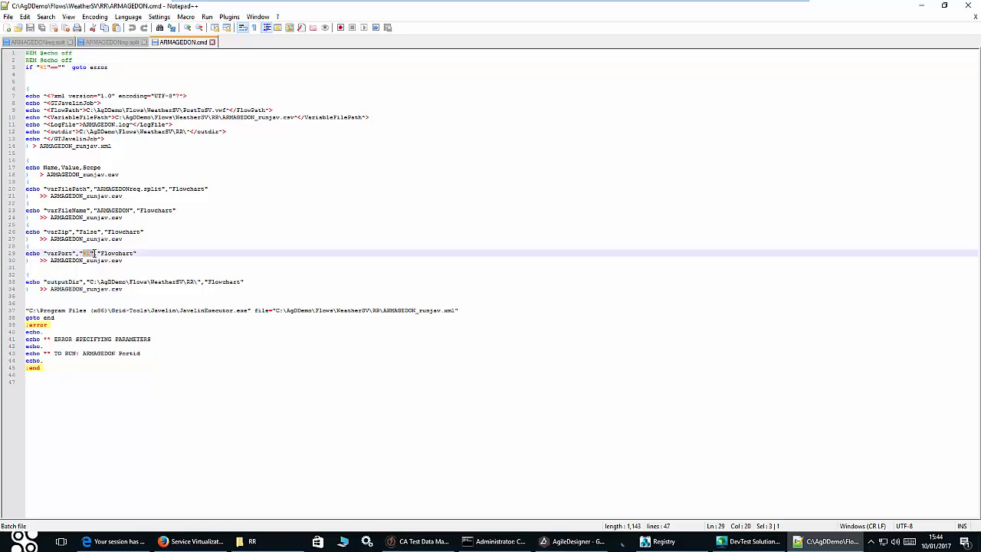
{"action": "mouse_move", "coordinate": [142, 545]}
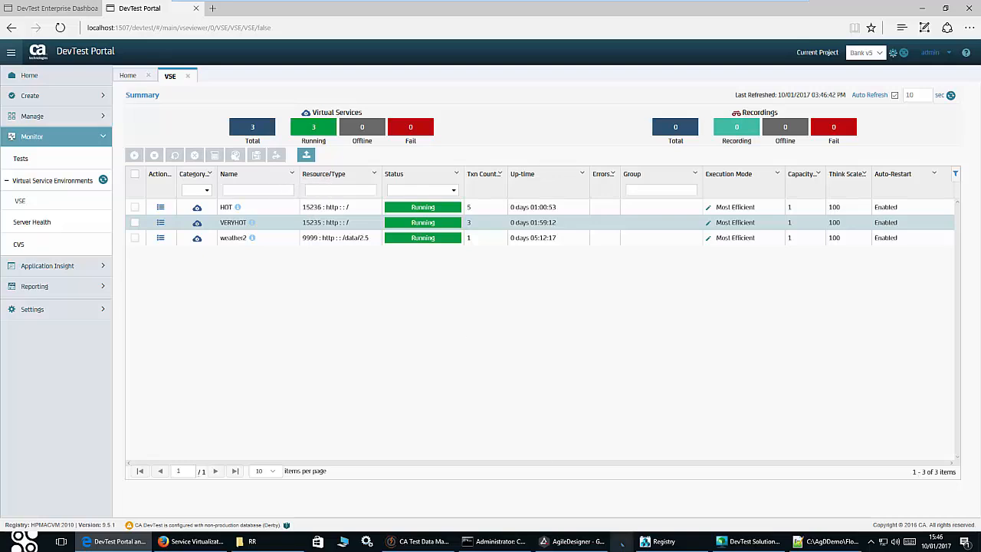
- Run the armagedon script in Command Prompt without a port
{"action": "mouse_move", "coordinate": [505, 546]}
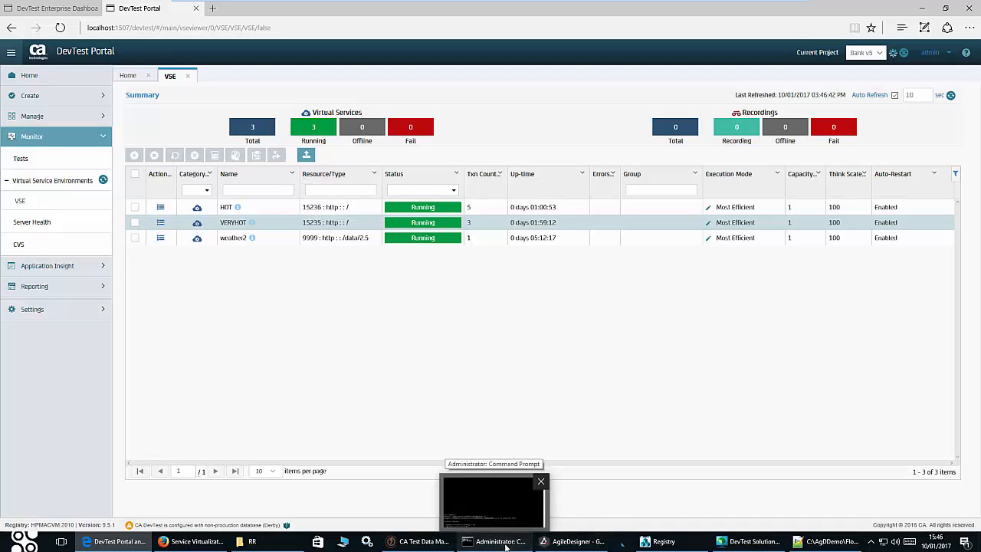
{"action": "left_click", "coordinate": [498, 510]}
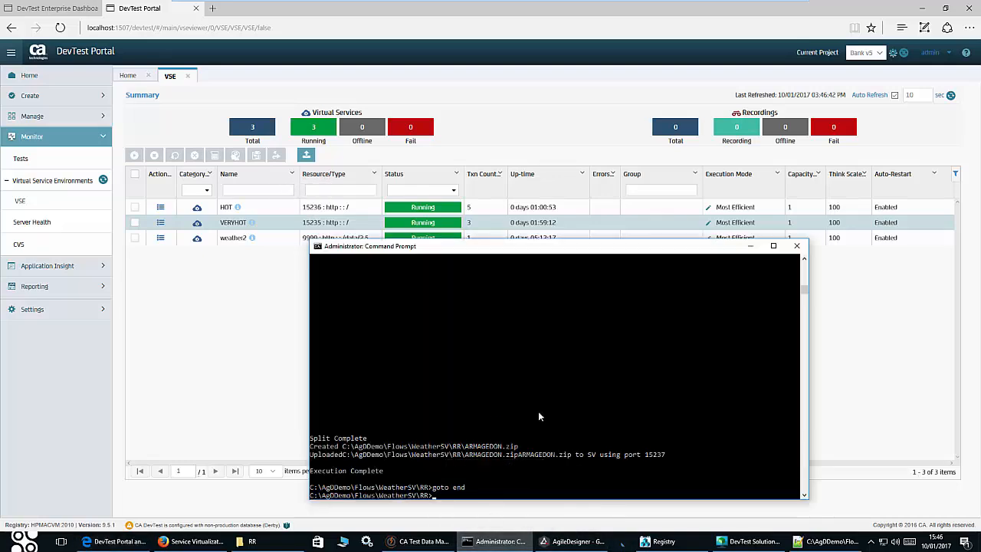
{"action": "type", "text": "armagedon"}
{"action": "key", "text": "Return"}
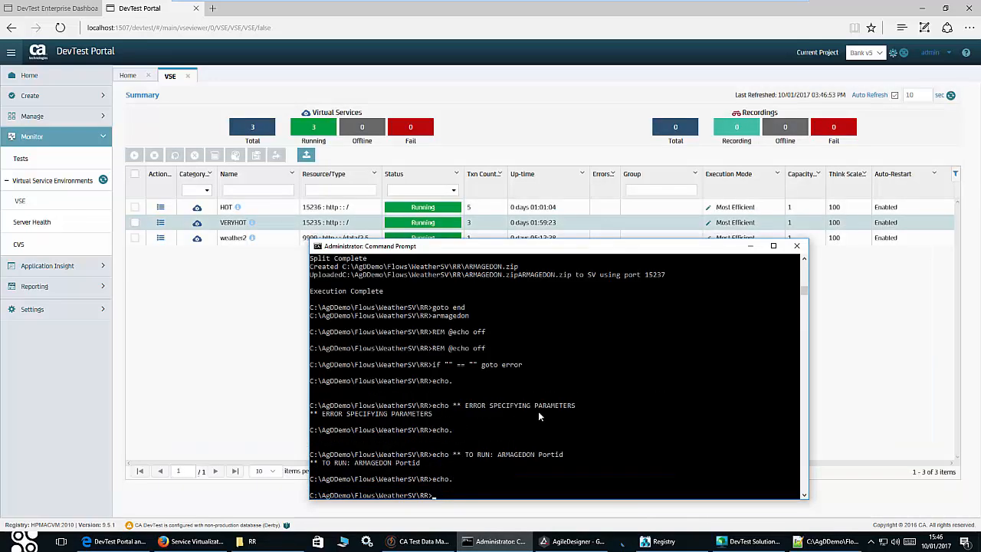
- Rerun armagedon with port 15237 and view the resulting ARMAGEDON.zip in the RR folder
{"action": "key", "text": "Up"}
{"action": "type", "text": "15237"}
{"action": "key", "text": "Return"}
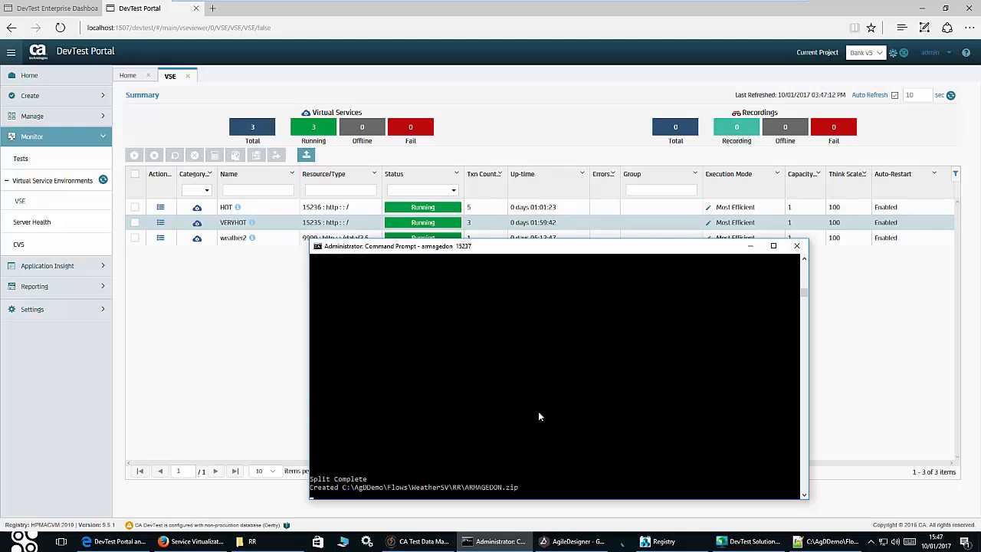
{"action": "left_click", "coordinate": [247, 541]}
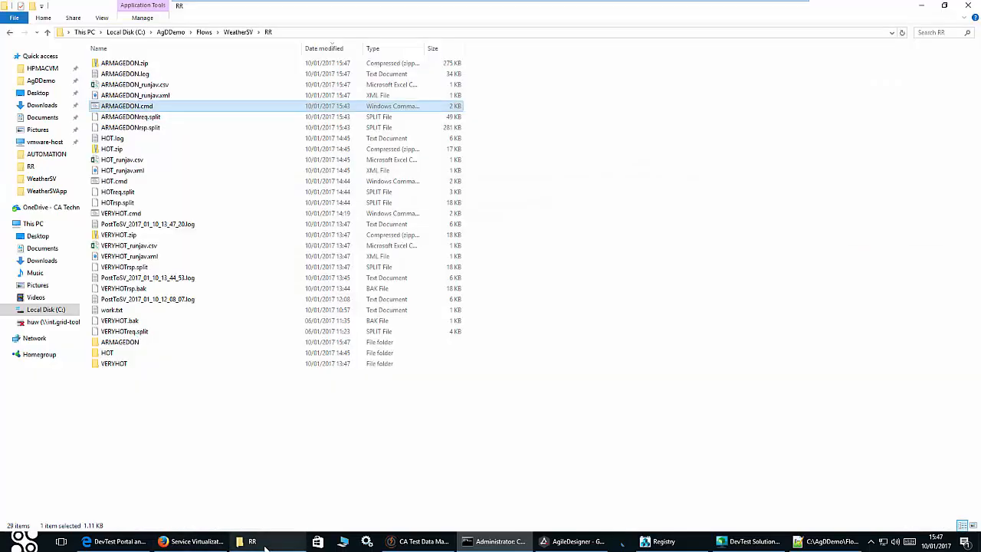
- Open serviceProperties.xml inside ARMAGEDON.zip and confirm service name ARMAGEDON and listen port 15237
{"action": "double_click", "coordinate": [131, 64]}
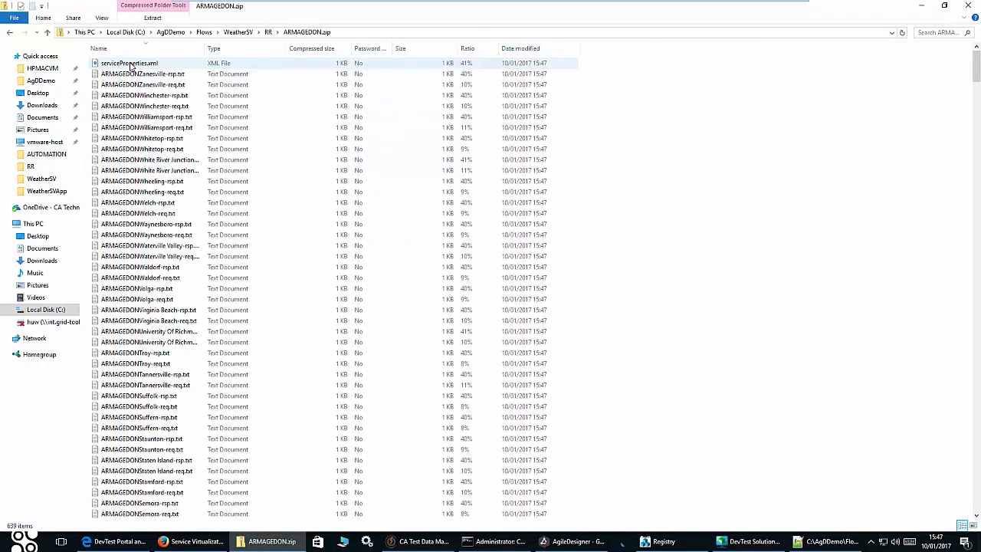
{"action": "right_click", "coordinate": [138, 64]}
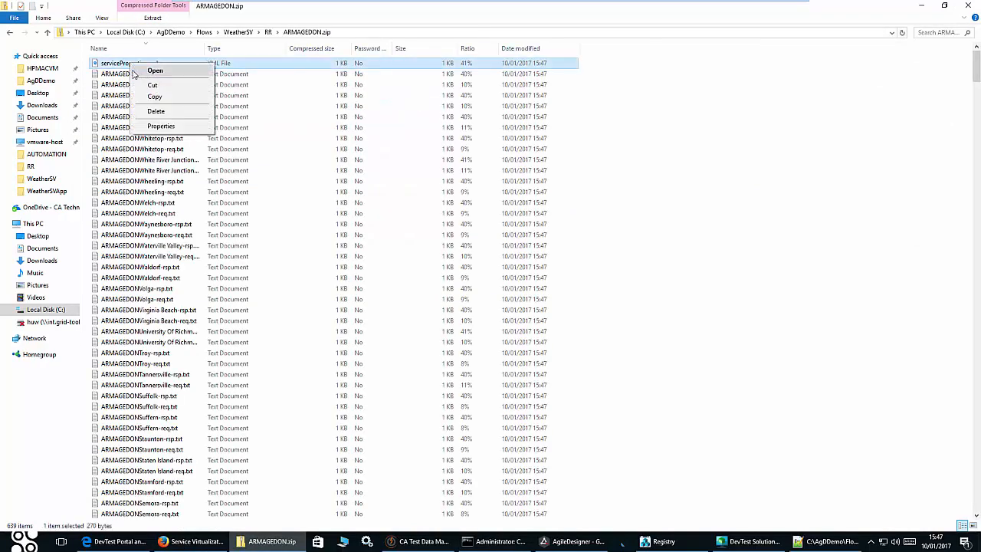
{"action": "left_click", "coordinate": [148, 70]}
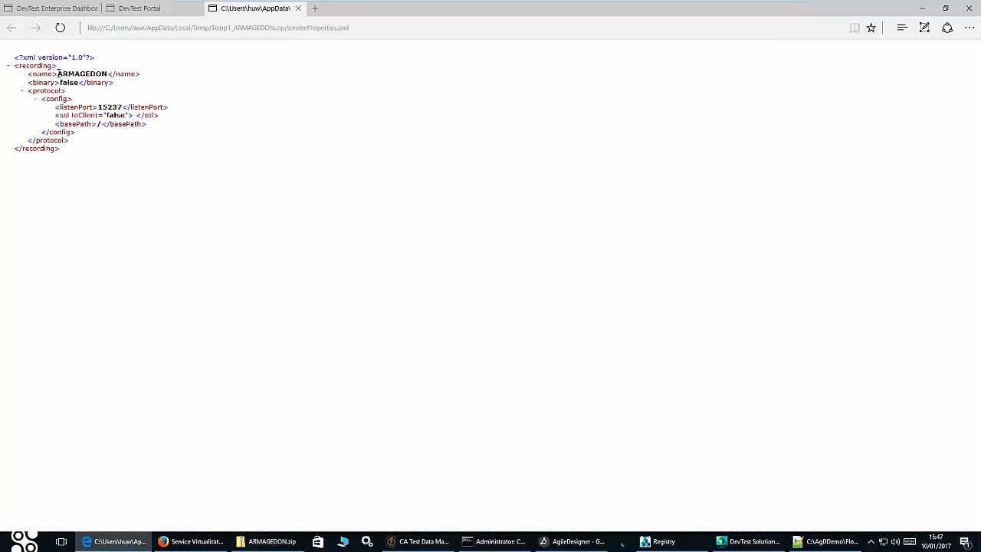
{"action": "left_click_drag", "start_coordinate": [58, 73], "coordinate": [108, 74]}
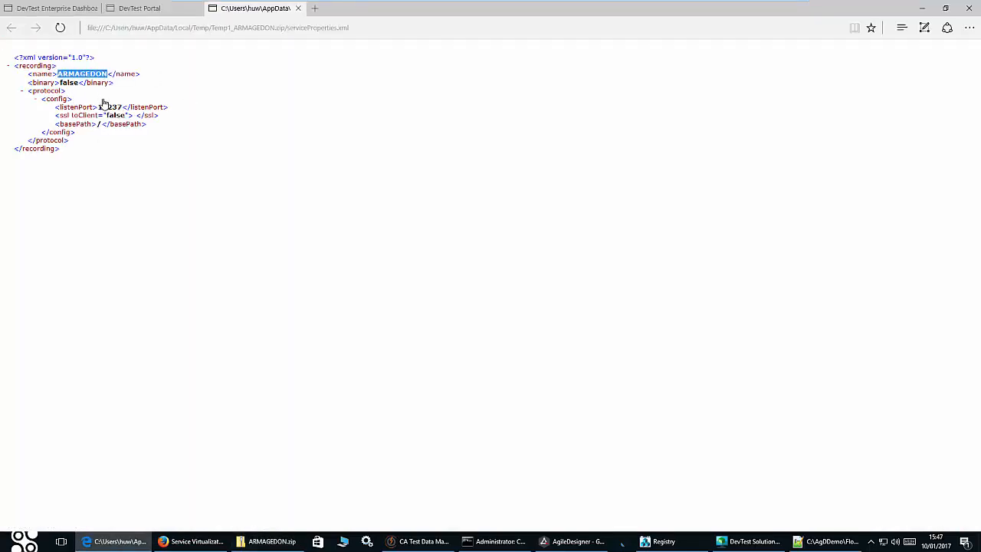
{"action": "left_click_drag", "start_coordinate": [98, 107], "coordinate": [123, 107]}
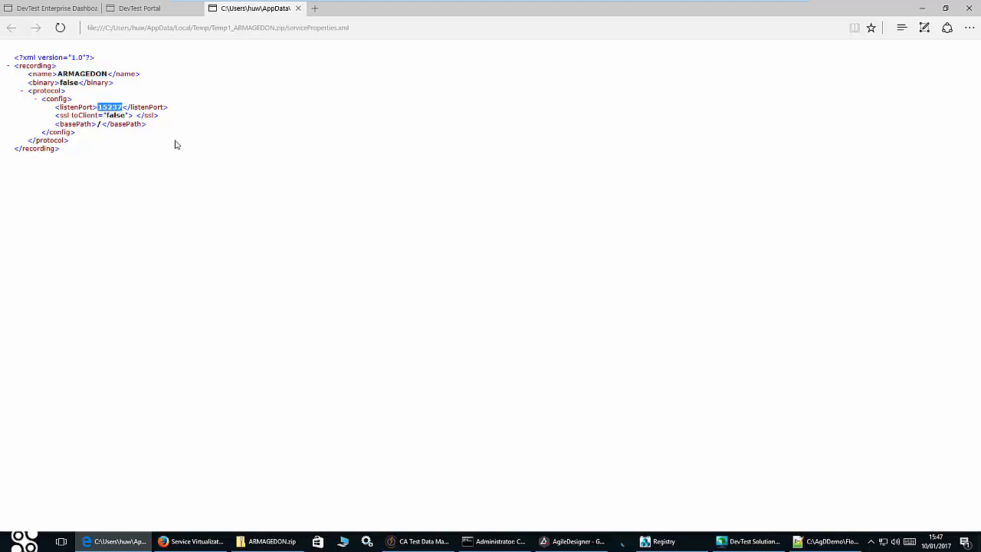
- Check the Command Prompt output, then view ARMAGEDON running on 15237 in the DevTest Portal
{"action": "left_click", "coordinate": [497, 538]}
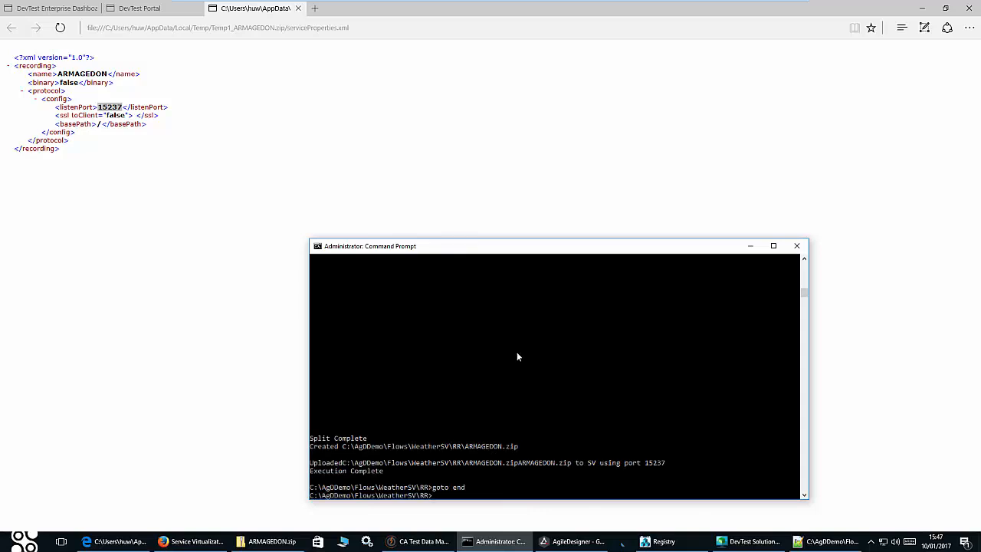
{"action": "left_click", "coordinate": [125, 542]}
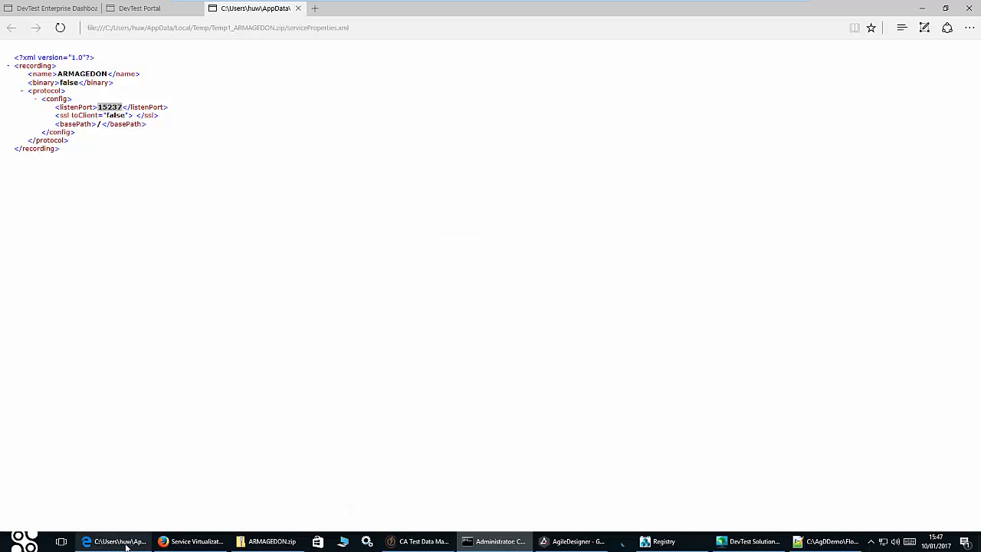
{"action": "left_click", "coordinate": [125, 542]}
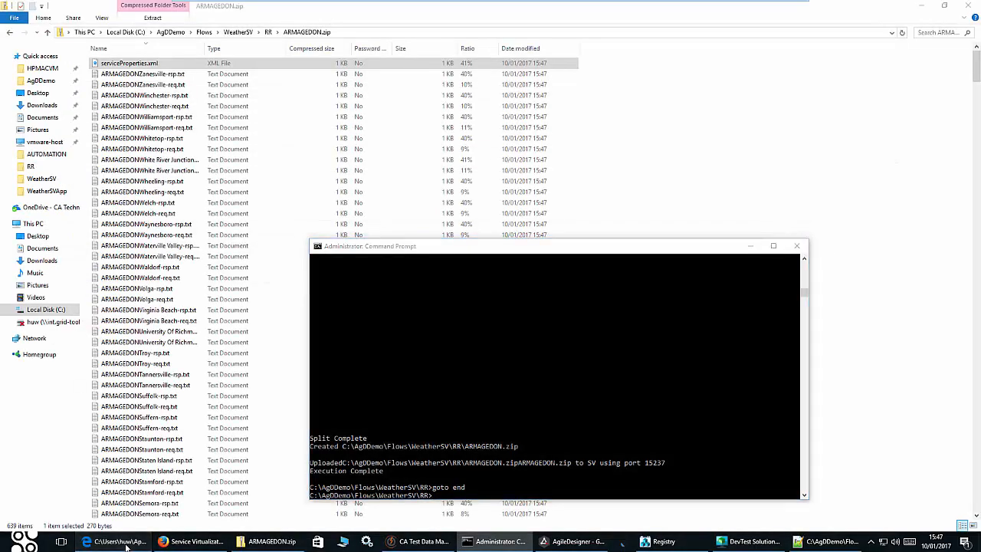
{"action": "left_click", "coordinate": [124, 543]}
{"action": "left_click", "coordinate": [167, 11]}
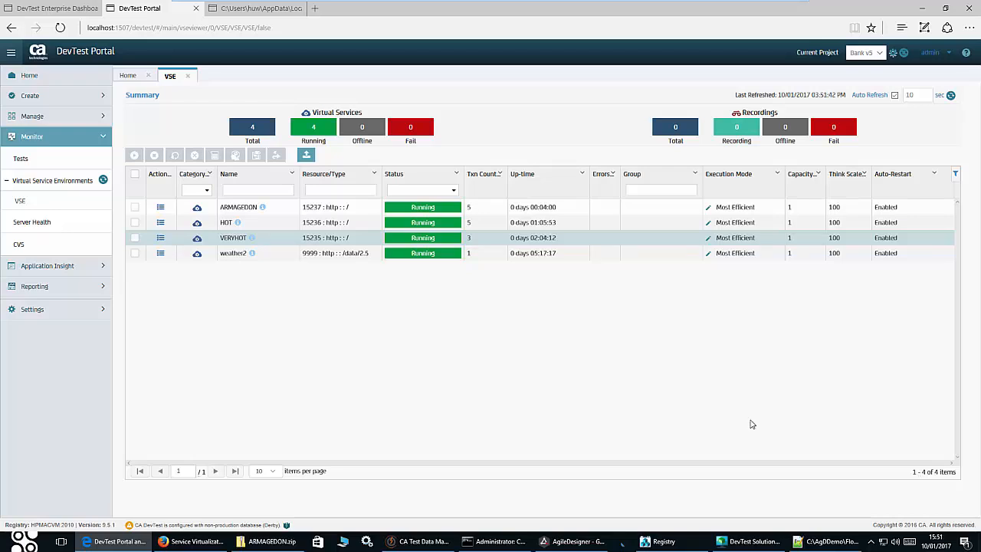
- Compare New York weather from the live service and the virtual service on port 15237
{"action": "left_click", "coordinate": [201, 541]}
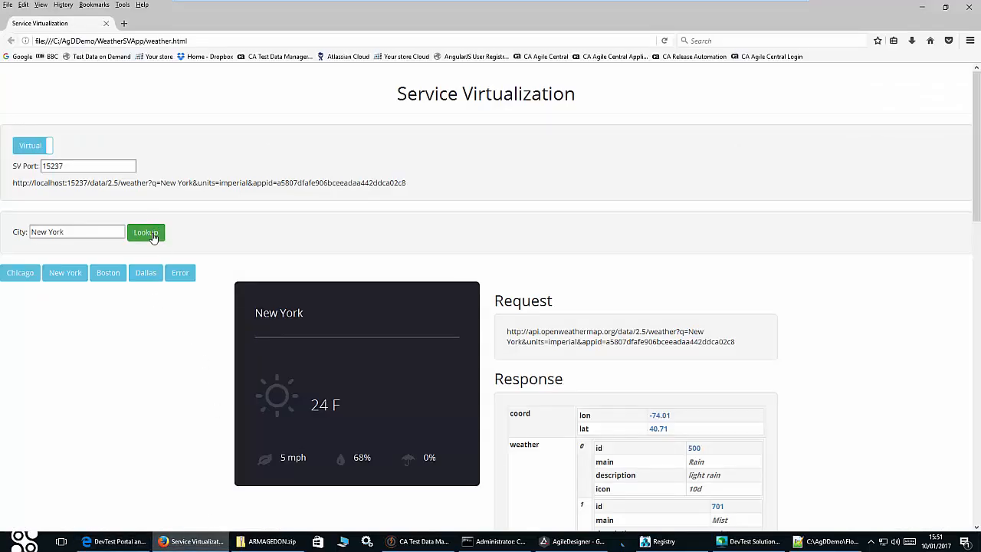
{"action": "left_click", "coordinate": [40, 146]}
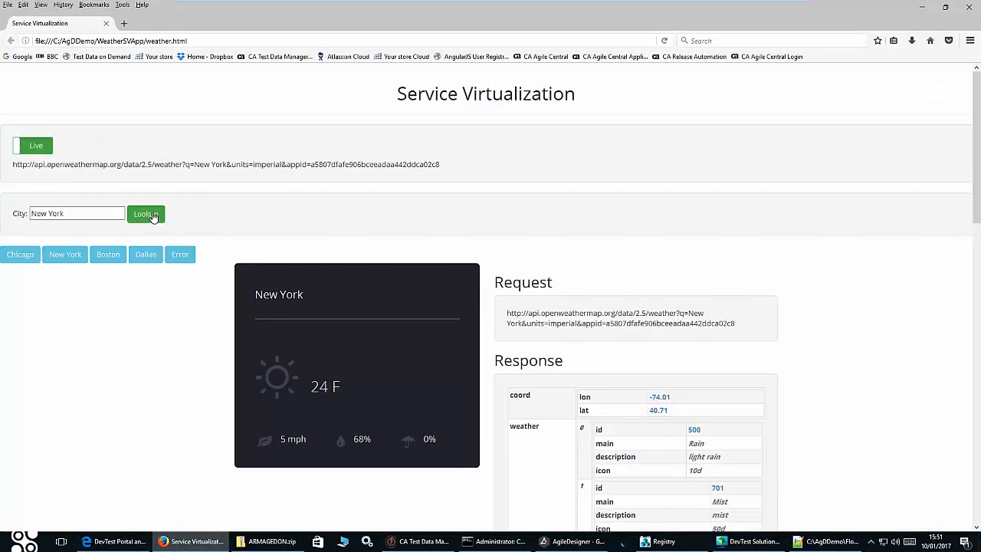
{"action": "left_click", "coordinate": [152, 217]}
{"action": "left_click", "coordinate": [34, 145]}
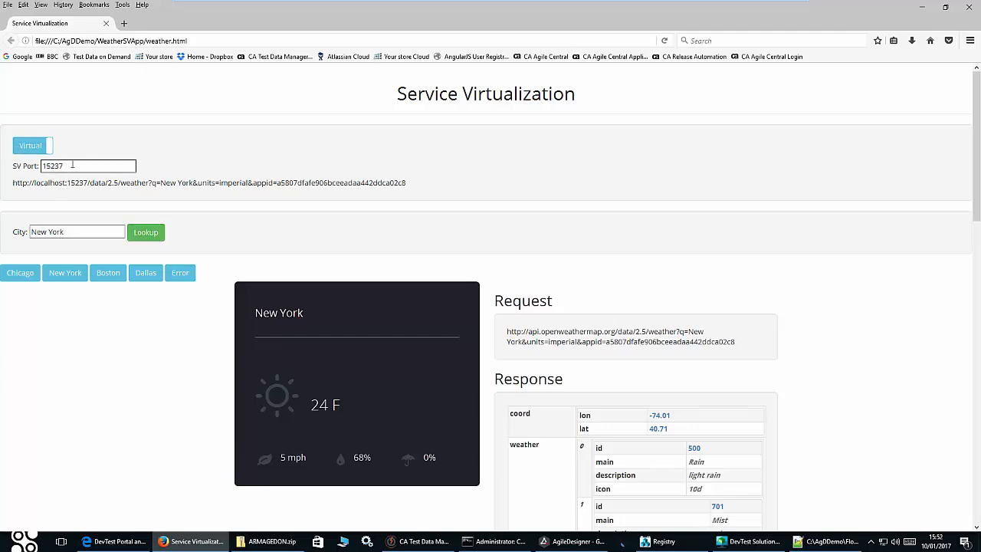
{"action": "left_click", "coordinate": [141, 233]}
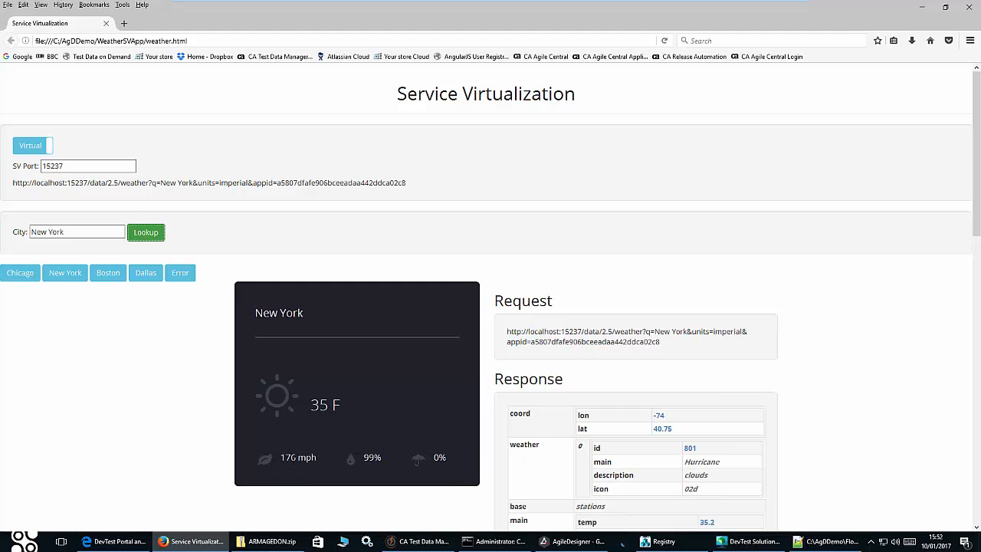
- Look up Boston and Staten Island weather from the virtual service, then return to the portal
{"action": "left_click", "coordinate": [108, 274]}
{"action": "left_click", "coordinate": [144, 236]}
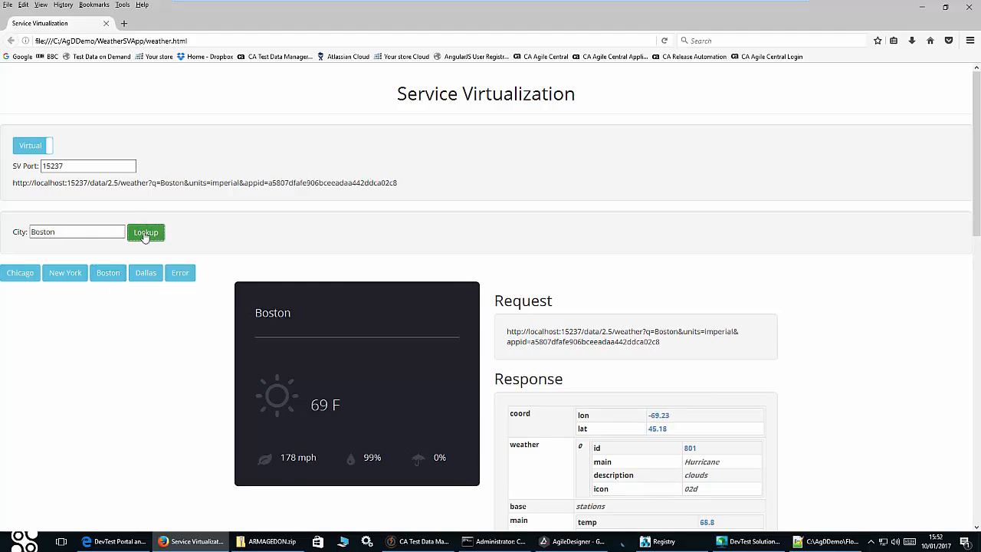
{"action": "left_click_drag", "start_coordinate": [87, 232], "coordinate": [16, 230]}
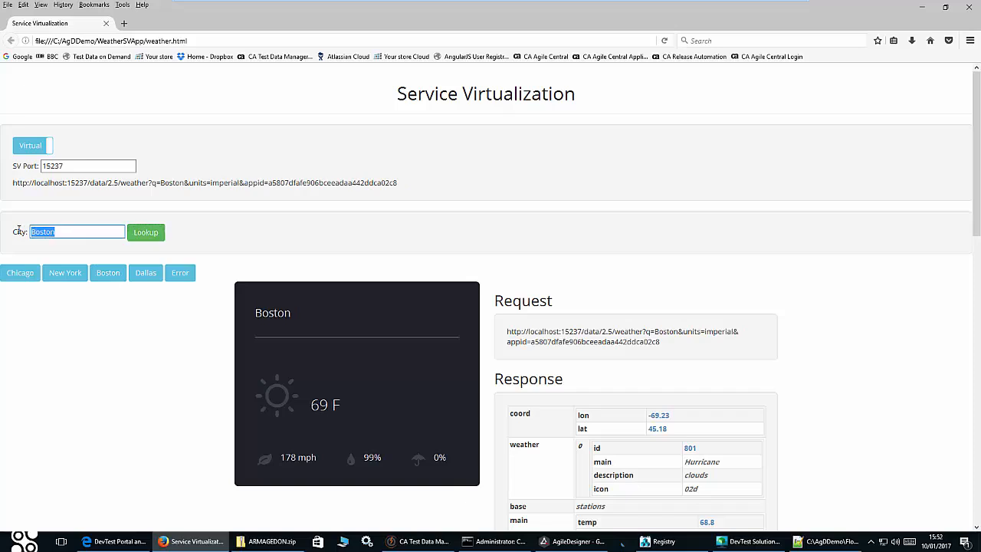
{"action": "type", "text": "Stat"}
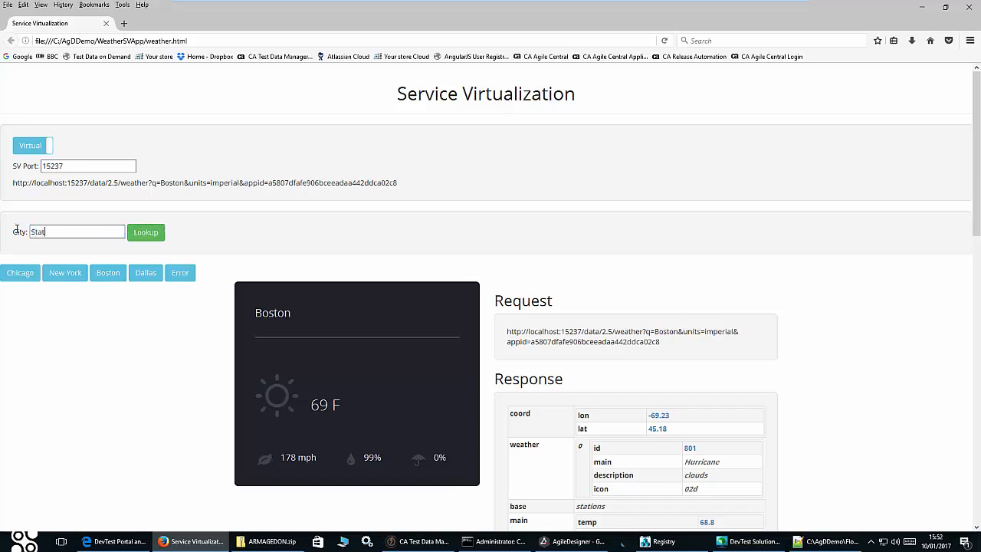
{"action": "type", "text": "en Island"}
{"action": "left_click", "coordinate": [146, 233]}
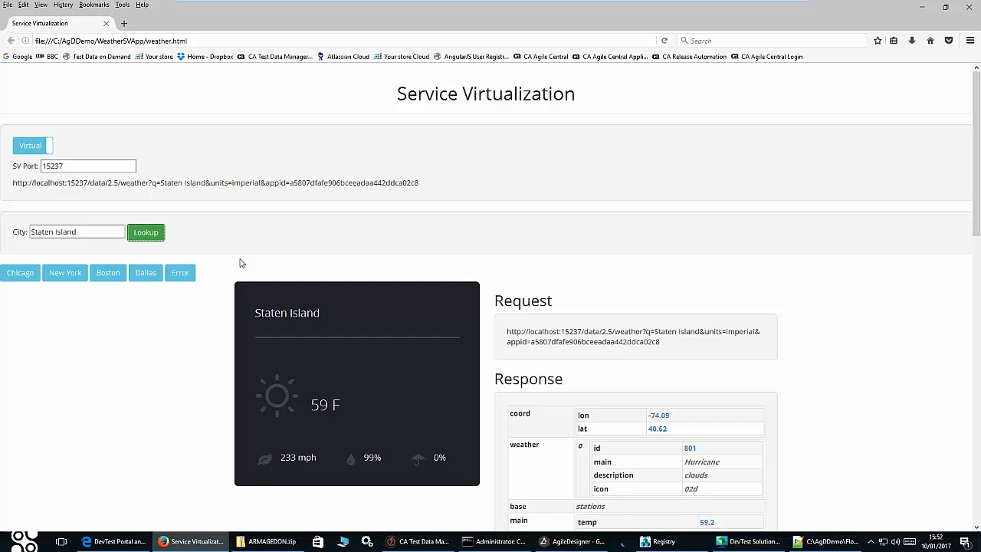
{"action": "left_click", "coordinate": [122, 543]}
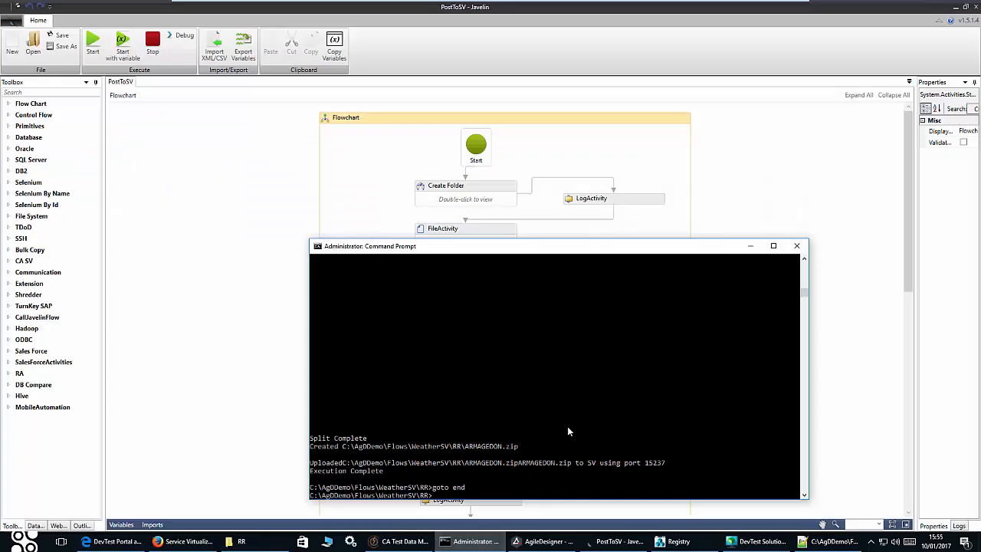
- Enter armagedon 15237 at the Command Prompt without running it, and bring the RR folder forward
{"action": "type", "text": "armagedon 15237"}
{"action": "left_click", "coordinate": [257, 541]}
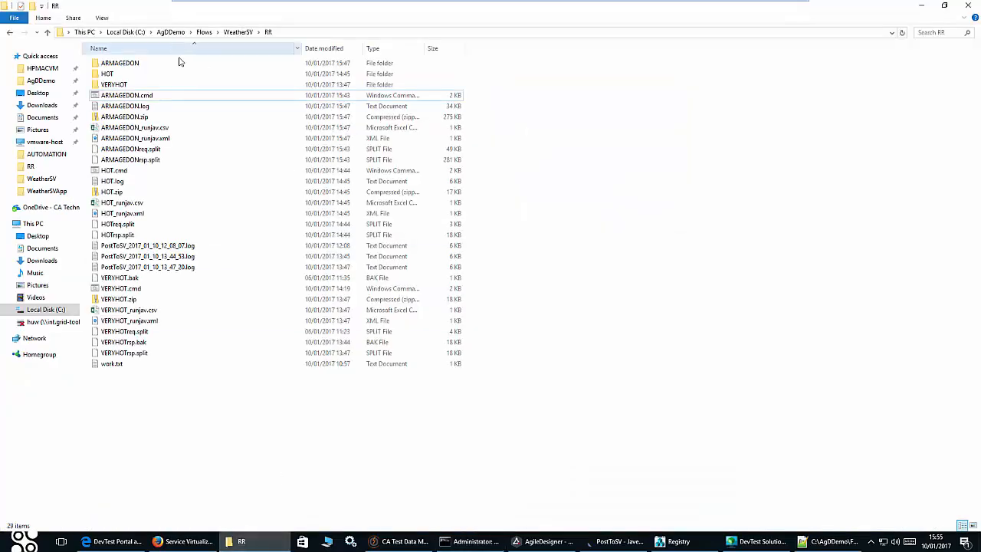
- Open ARMAGEDON.cmd in Notepad++ and locate its ARMAGEDON_runjav.xml and ARMAGEDON_runjav.csv output names
{"action": "right_click", "coordinate": [131, 100]}
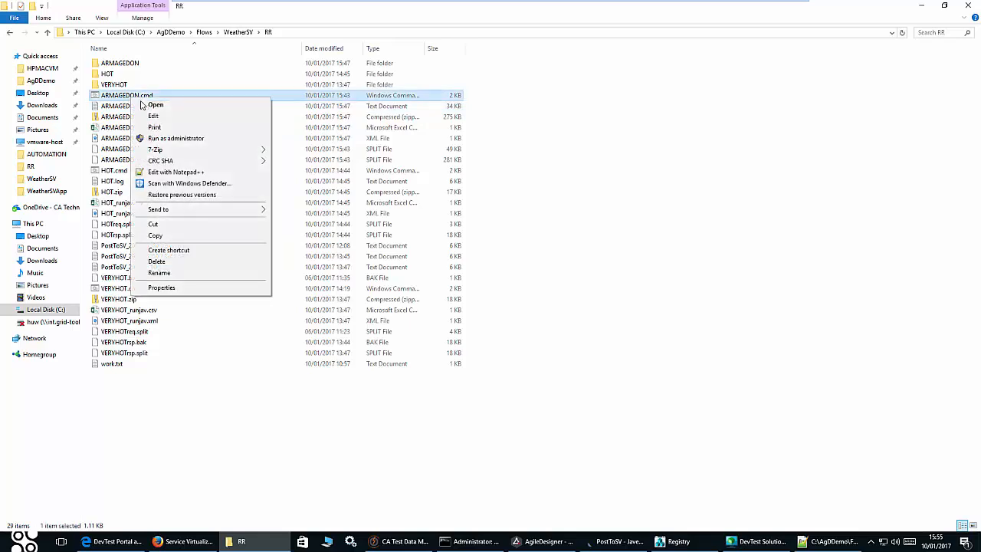
{"action": "left_click", "coordinate": [204, 173]}
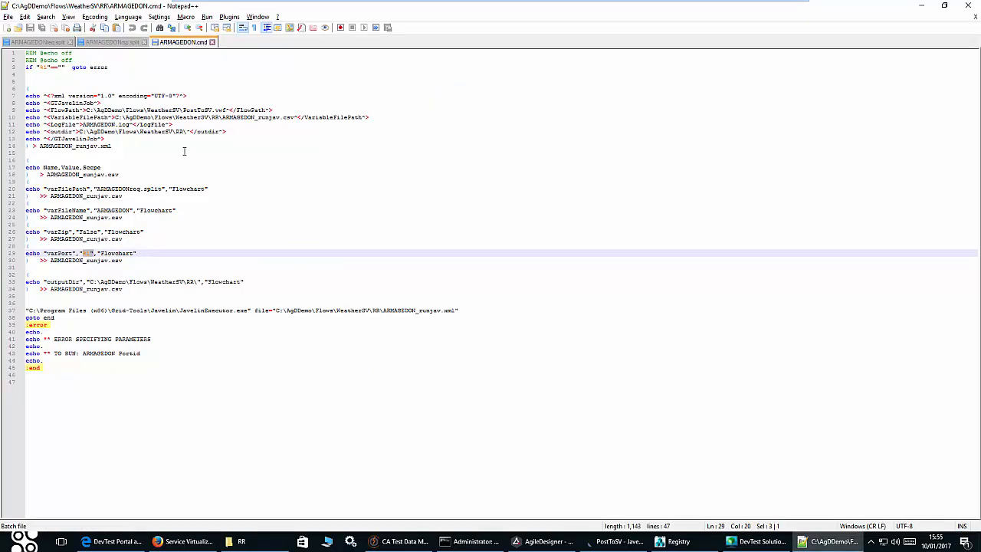
{"action": "left_click_drag", "start_coordinate": [120, 146], "coordinate": [44, 146]}
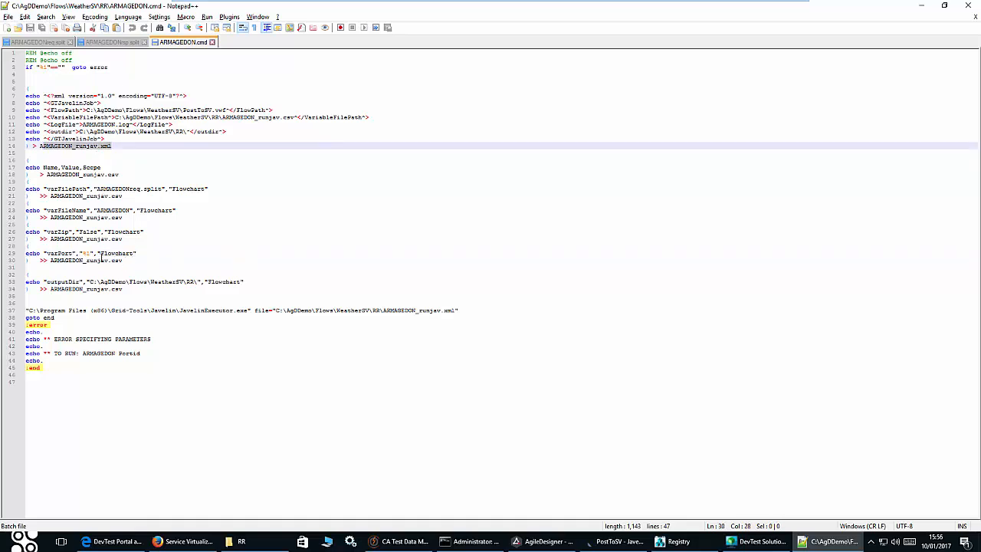
{"action": "left_click_drag", "start_coordinate": [128, 261], "coordinate": [51, 261]}
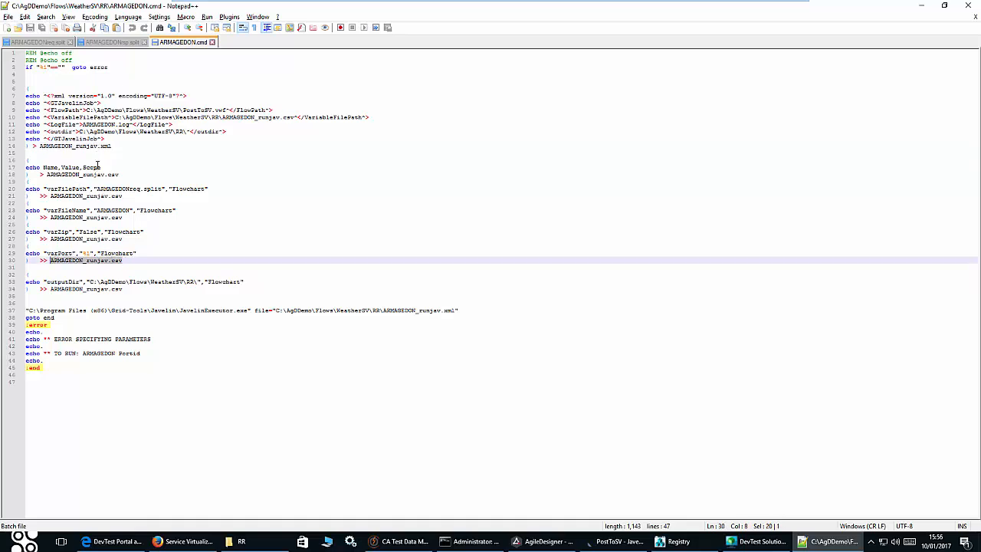
{"action": "left_click_drag", "start_coordinate": [113, 145], "coordinate": [39, 145]}
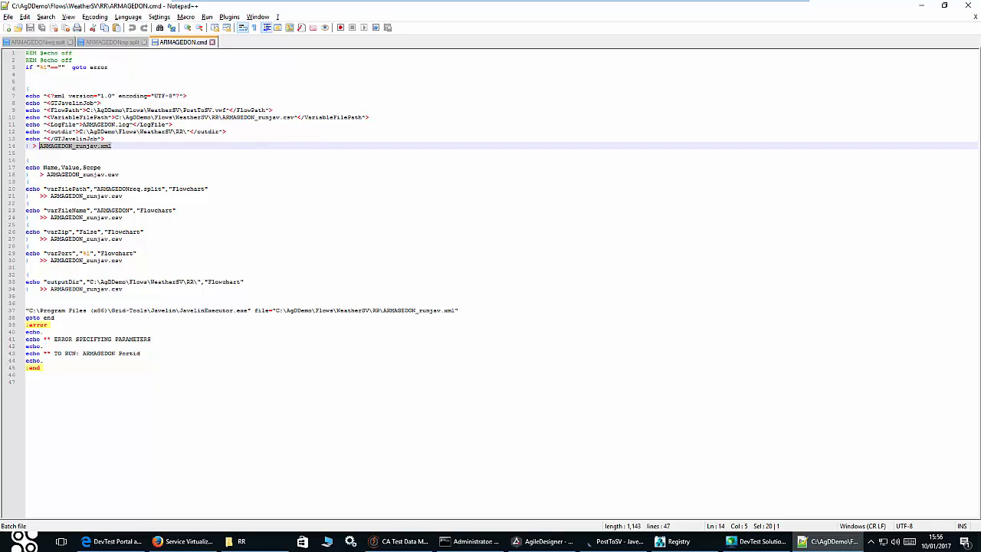
{"action": "left_click", "coordinate": [278, 547]}
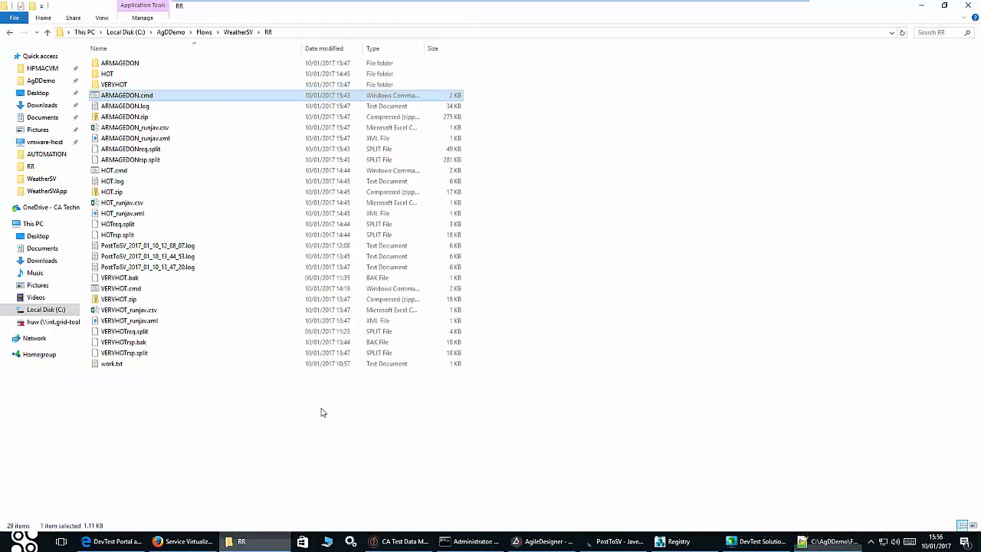
- Open ARMAGEDON_runjav.csv in Notepad++ and check the port value on the varPort line
{"action": "right_click", "coordinate": [161, 129]}
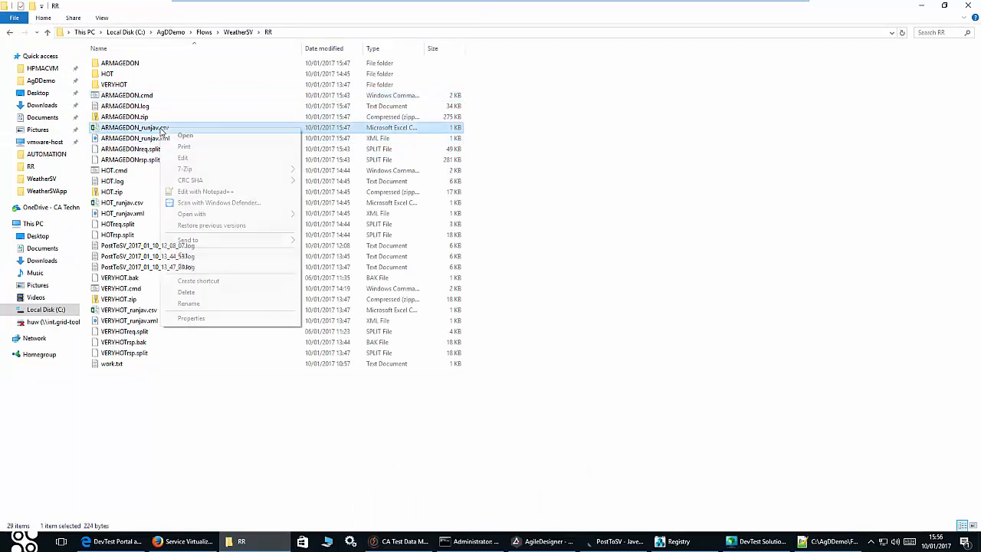
{"action": "left_click", "coordinate": [222, 193]}
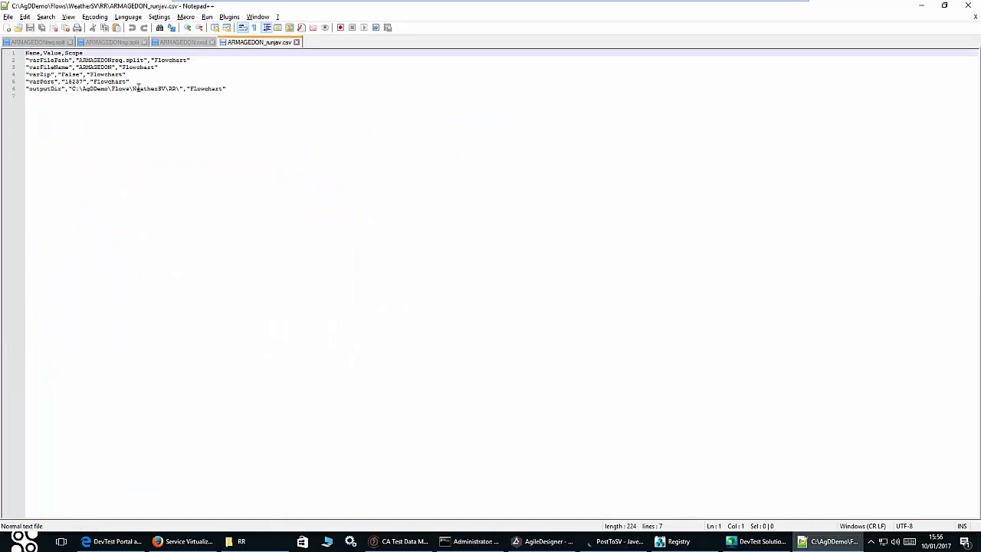
{"action": "left_click_drag", "start_coordinate": [65, 81], "coordinate": [33, 80]}
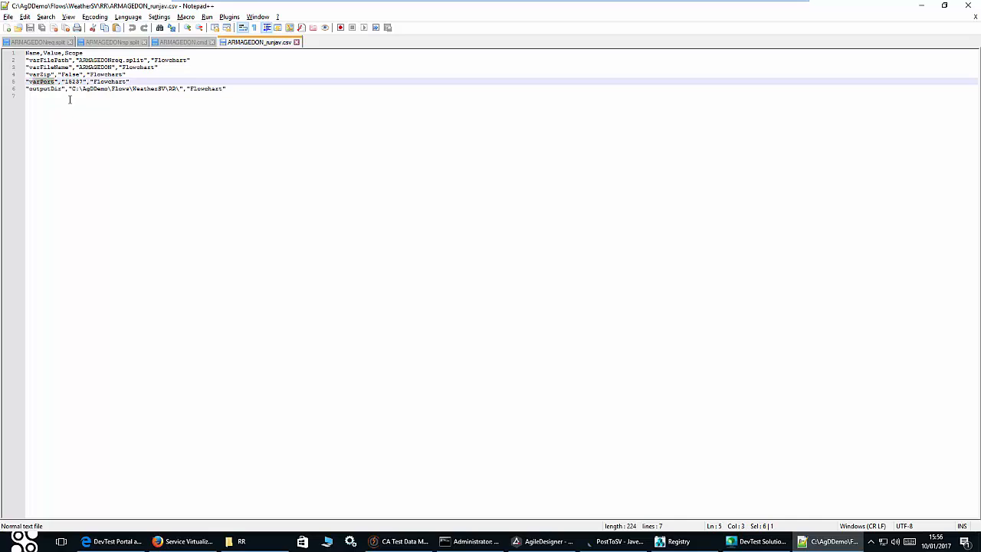
- Check ARMAGEDON_runjav.xml's variable file and PostToSV flow path, then view the PostToSV flowchart in Javelin
{"action": "left_click", "coordinate": [237, 541]}
{"action": "right_click", "coordinate": [157, 138]}
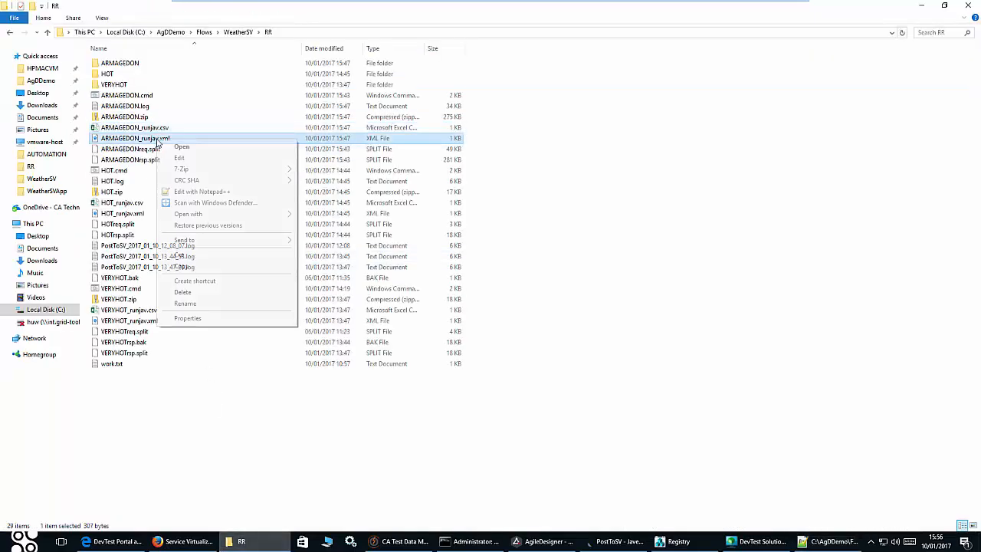
{"action": "left_click", "coordinate": [205, 191]}
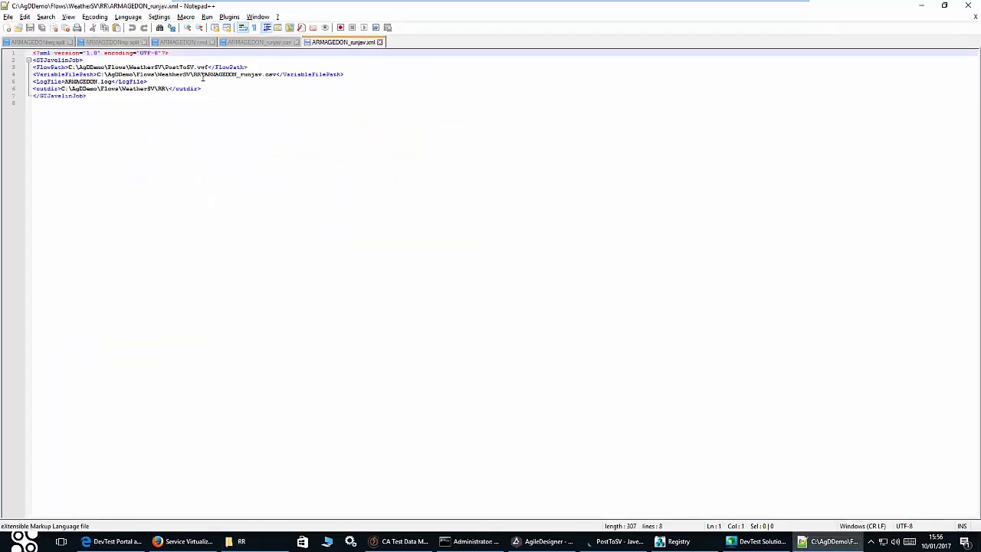
{"action": "left_click_drag", "start_coordinate": [276, 75], "coordinate": [208, 78]}
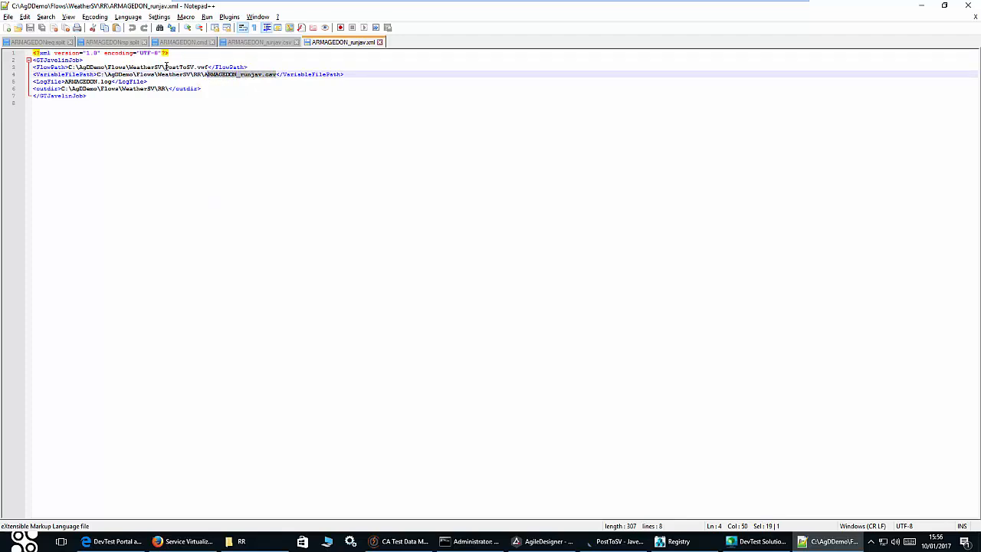
{"action": "left_click_drag", "start_coordinate": [165, 67], "coordinate": [197, 69]}
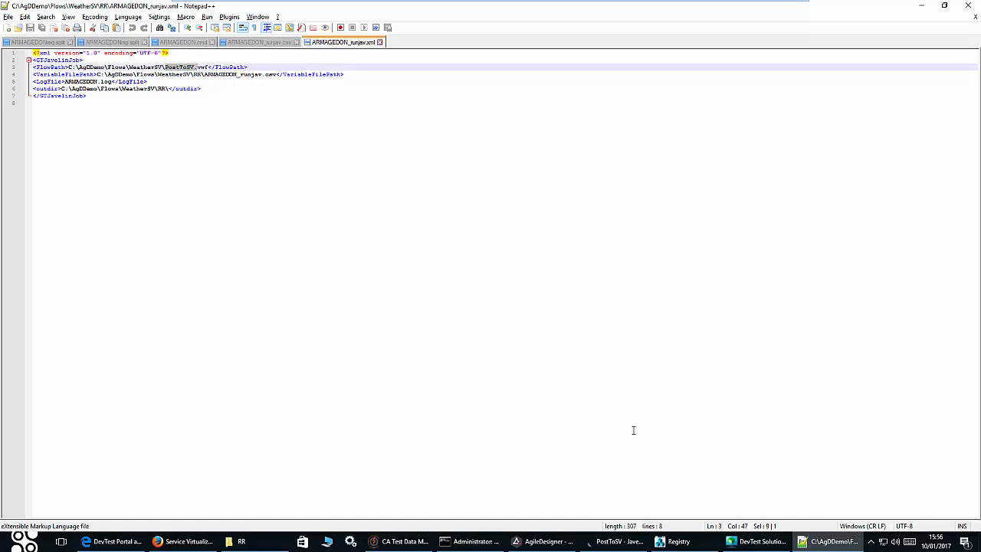
{"action": "left_click", "coordinate": [617, 541]}
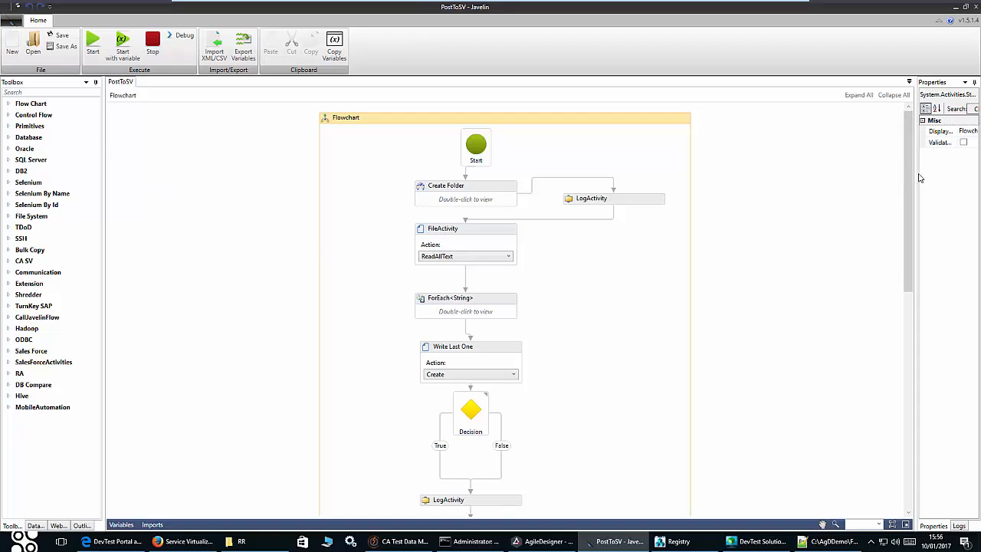
- Scroll down through the PostToSV flowchart to review its later steps
{"action": "scroll", "coordinate": [907, 184], "scroll_direction": "down", "scroll_amount": 2}
{"action": "scroll", "coordinate": [906, 179], "scroll_direction": "up", "scroll_amount": 3}
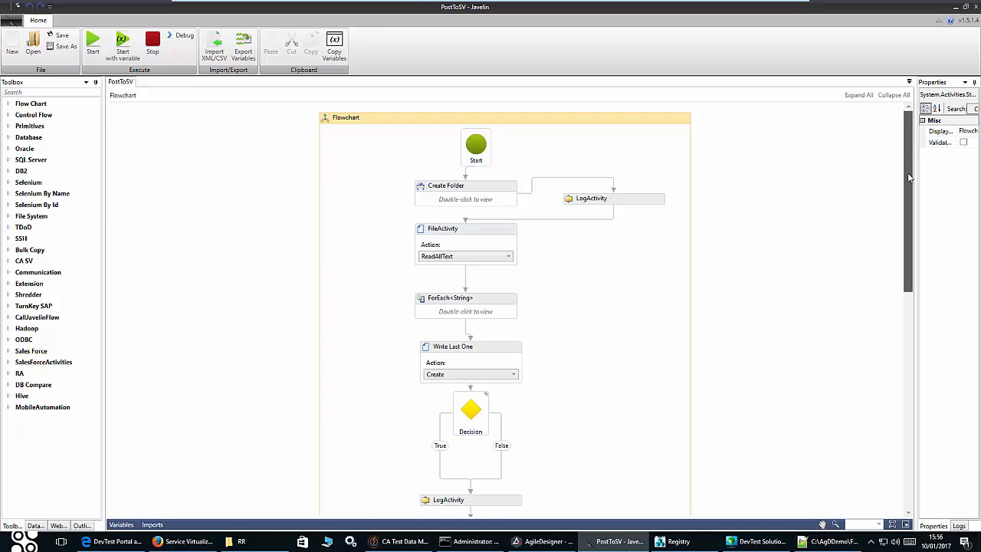
{"action": "scroll", "coordinate": [908, 177], "scroll_direction": "down", "scroll_amount": 2}
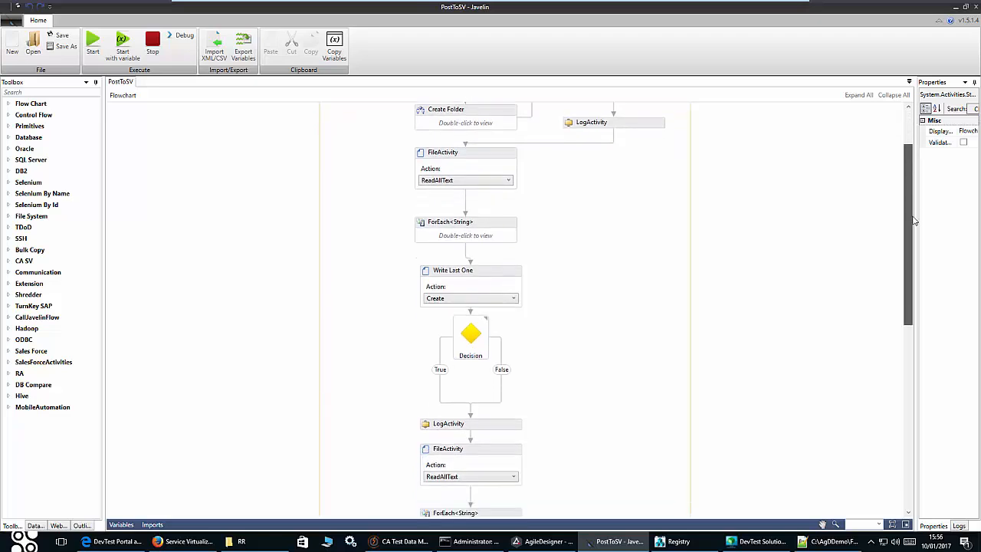
{"action": "scroll", "coordinate": [635, 183], "scroll_direction": "down", "scroll_amount": 2}
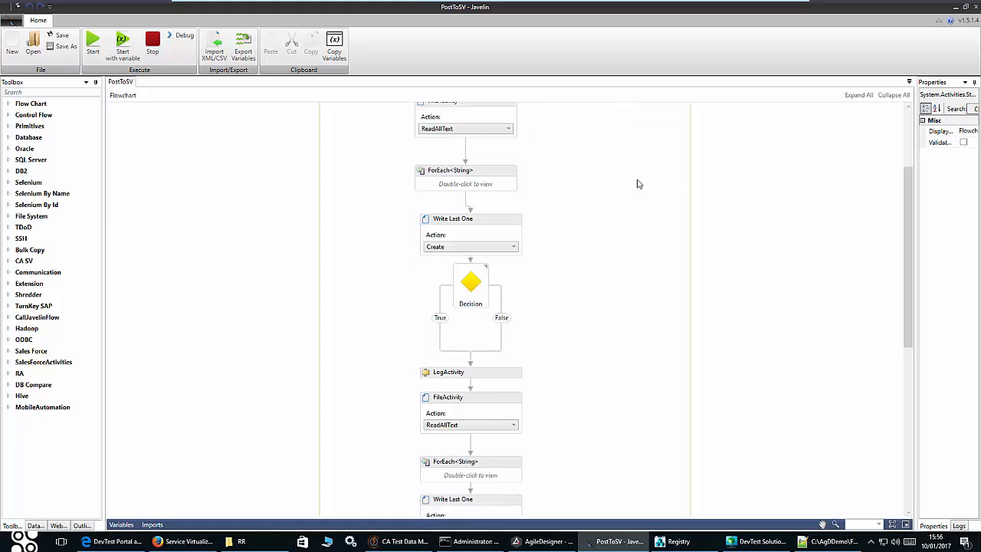
{"action": "scroll", "coordinate": [571, 209], "scroll_direction": "down", "scroll_amount": 1}
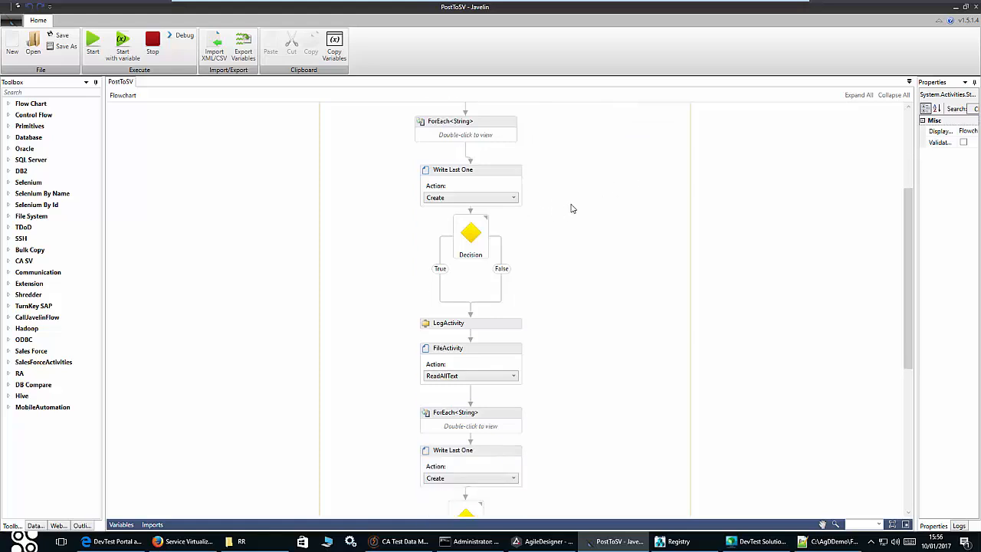
{"action": "scroll", "coordinate": [570, 208], "scroll_direction": "down", "scroll_amount": 1}
{"action": "scroll", "coordinate": [573, 212], "scroll_direction": "down", "scroll_amount": 1}
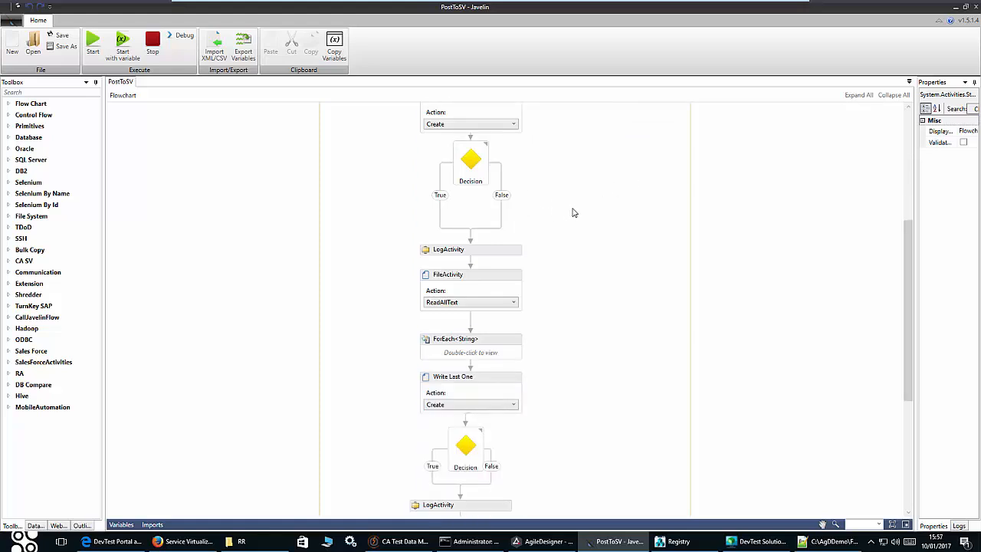
{"action": "scroll", "coordinate": [573, 212], "scroll_direction": "down", "scroll_amount": 2}
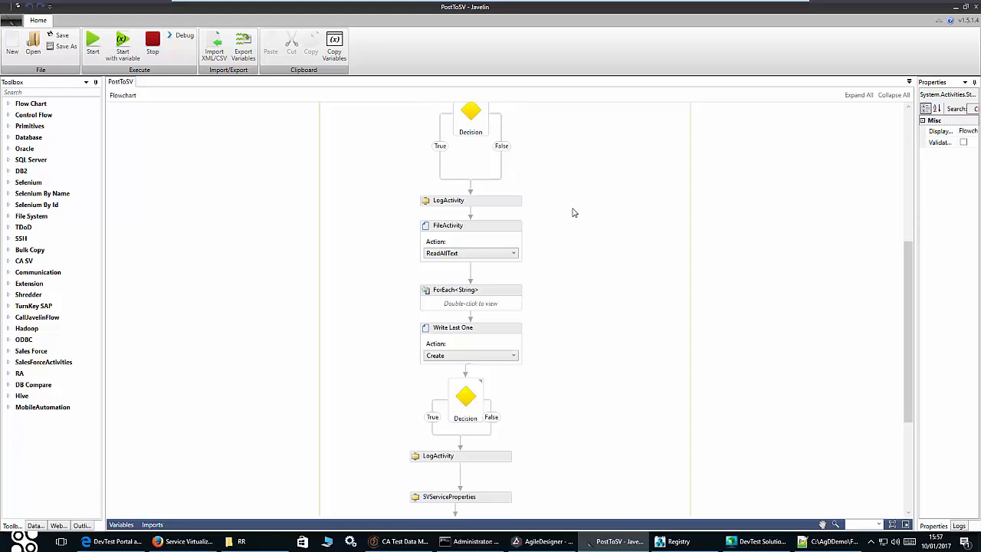
{"action": "scroll", "coordinate": [573, 212], "scroll_direction": "down", "scroll_amount": 3}
{"action": "scroll", "coordinate": [573, 212], "scroll_direction": "down", "scroll_amount": 2}
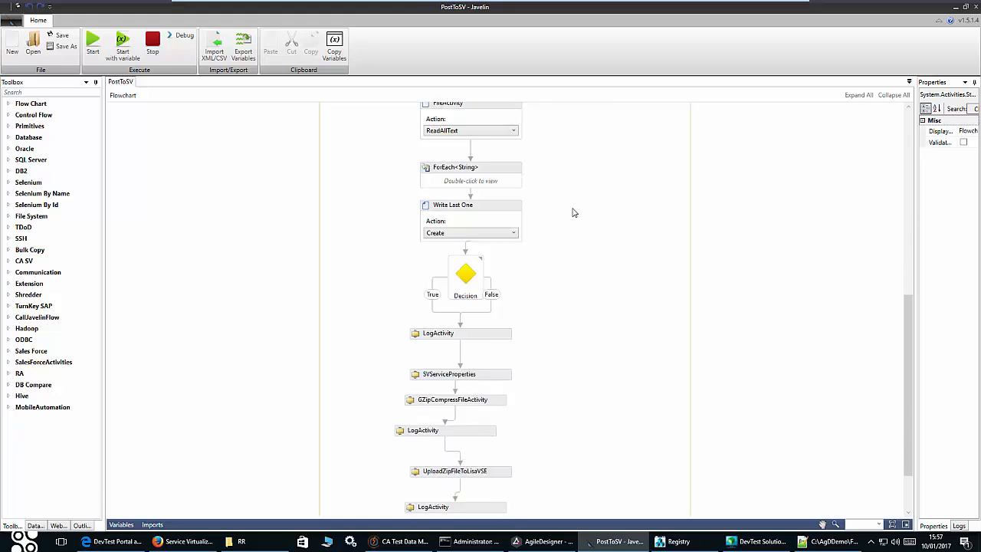
- Check the ARMAGEDON output folder's 639 files in RR Explorer, then return to Javelin
{"action": "left_click", "coordinate": [235, 541]}
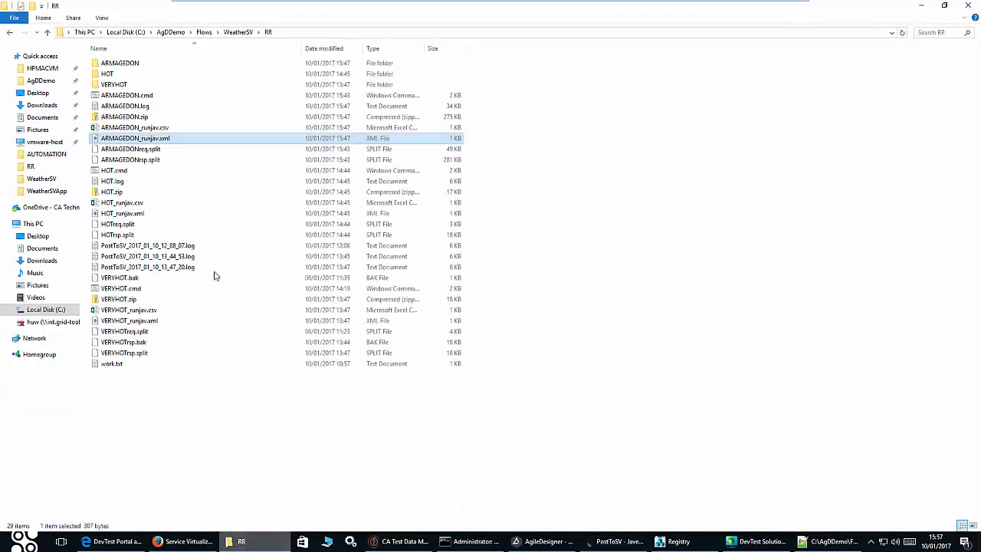
{"action": "double_click", "coordinate": [119, 64]}
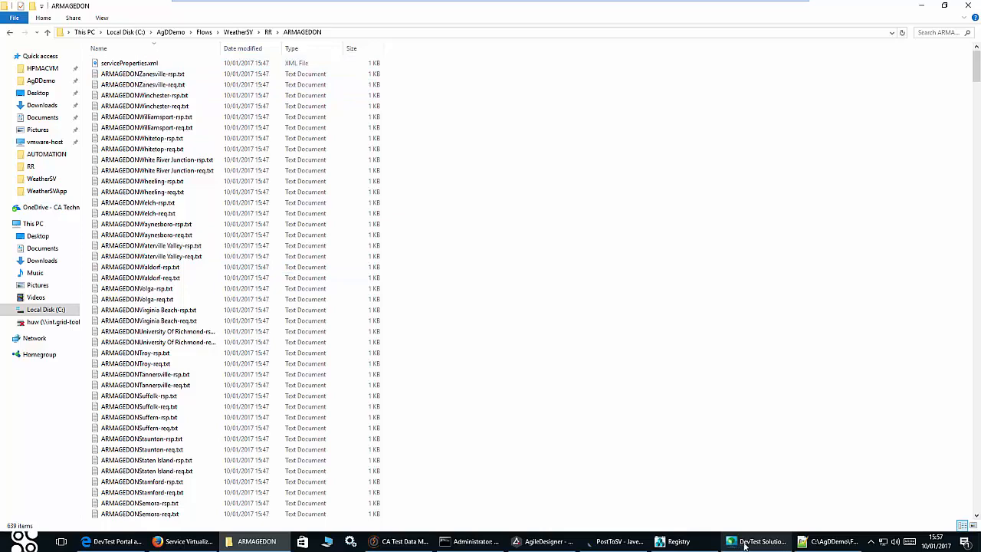
{"action": "left_click", "coordinate": [617, 541]}
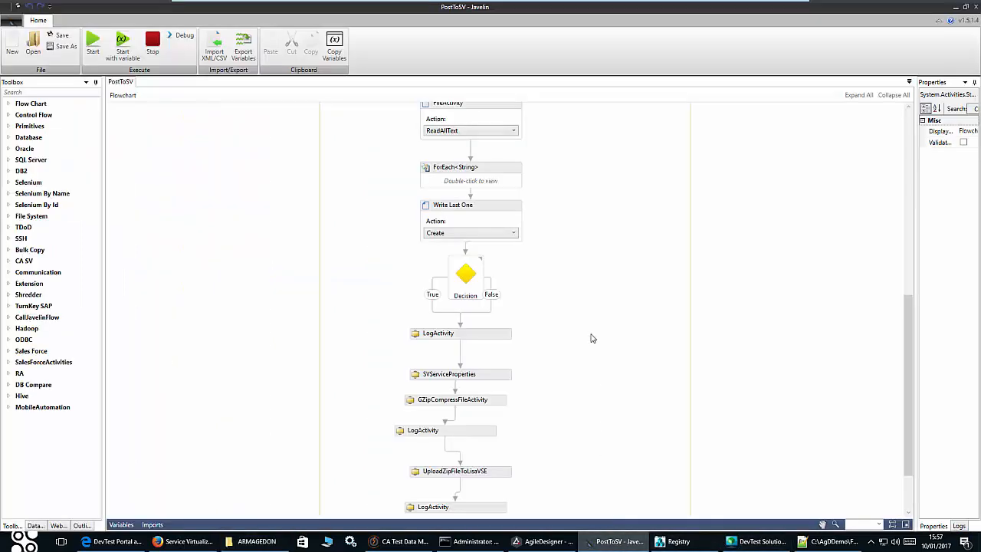
- Review the SVServiceProperties step's settings and its FilePath expression, leaving it unchanged
{"action": "left_click", "coordinate": [437, 349]}
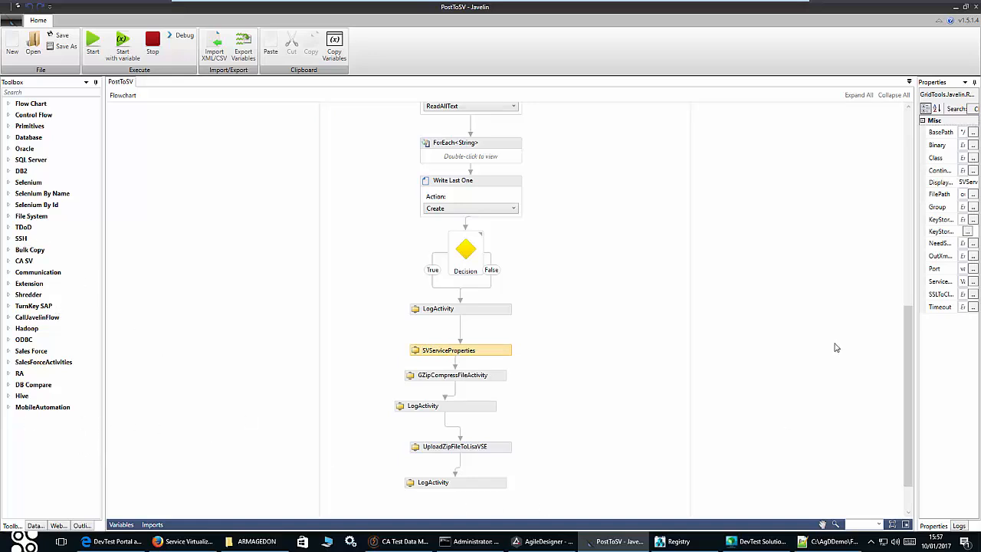
{"action": "left_click_drag", "start_coordinate": [916, 347], "coordinate": [608, 383]}
{"action": "left_click", "coordinate": [633, 528]}
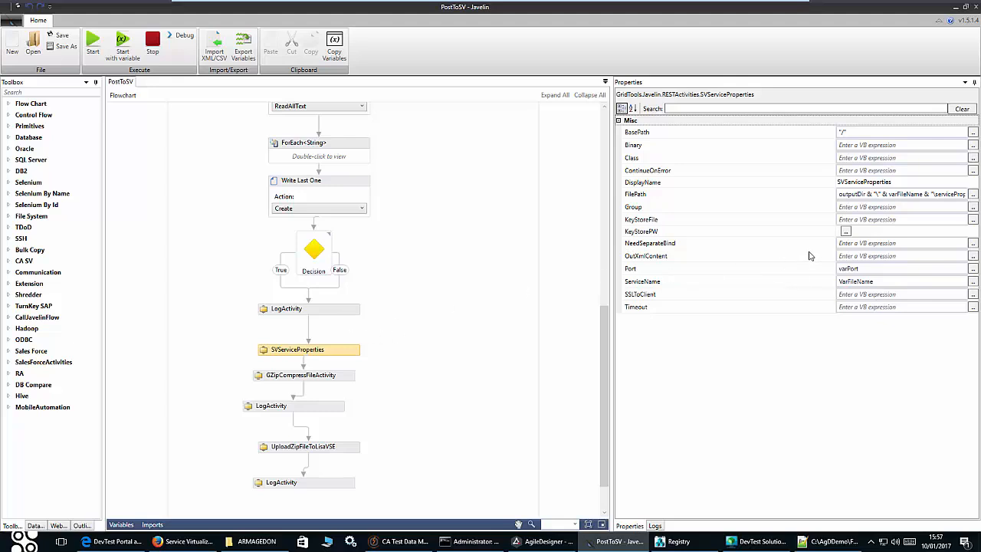
{"action": "left_click", "coordinate": [973, 194]}
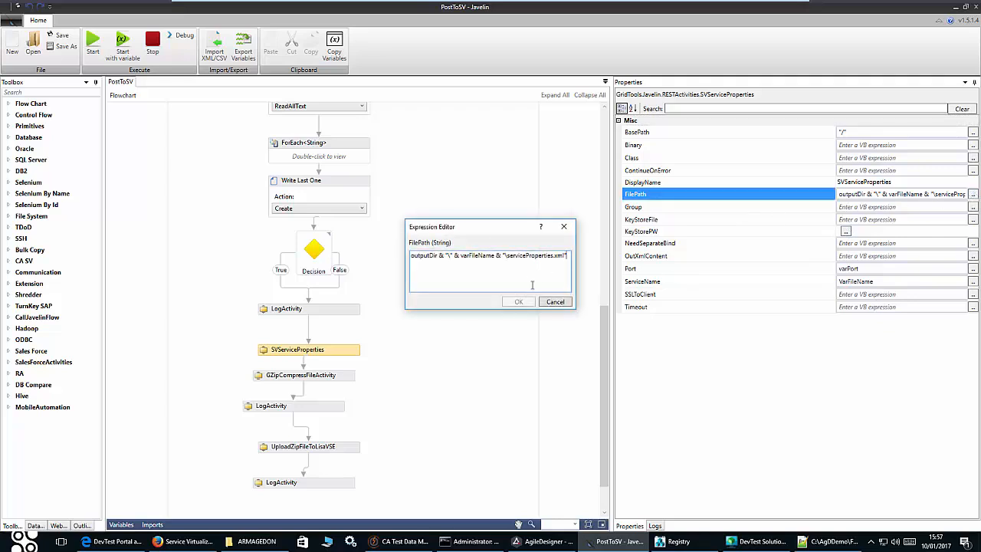
{"action": "left_click_drag", "start_coordinate": [506, 258], "coordinate": [541, 258]}
{"action": "left_click", "coordinate": [555, 302]}
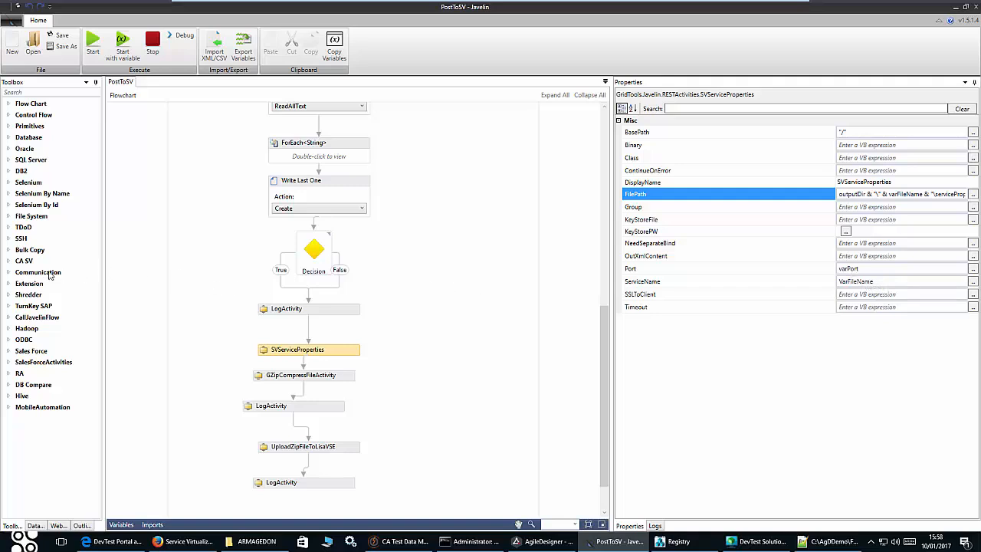
{"action": "left_click", "coordinate": [8, 261]}
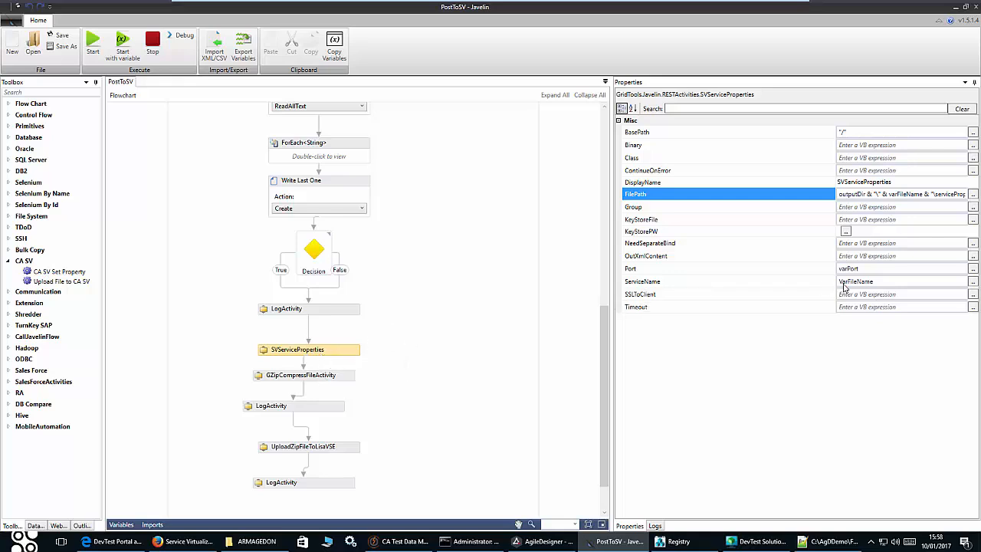
{"action": "scroll", "coordinate": [600, 370], "scroll_direction": "down", "scroll_amount": 2}
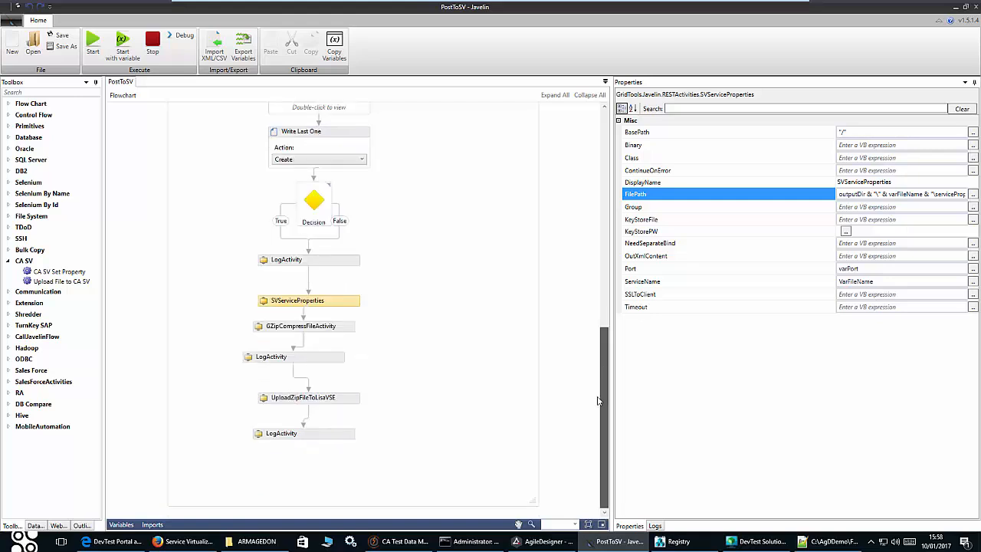
{"action": "left_click", "coordinate": [337, 331]}
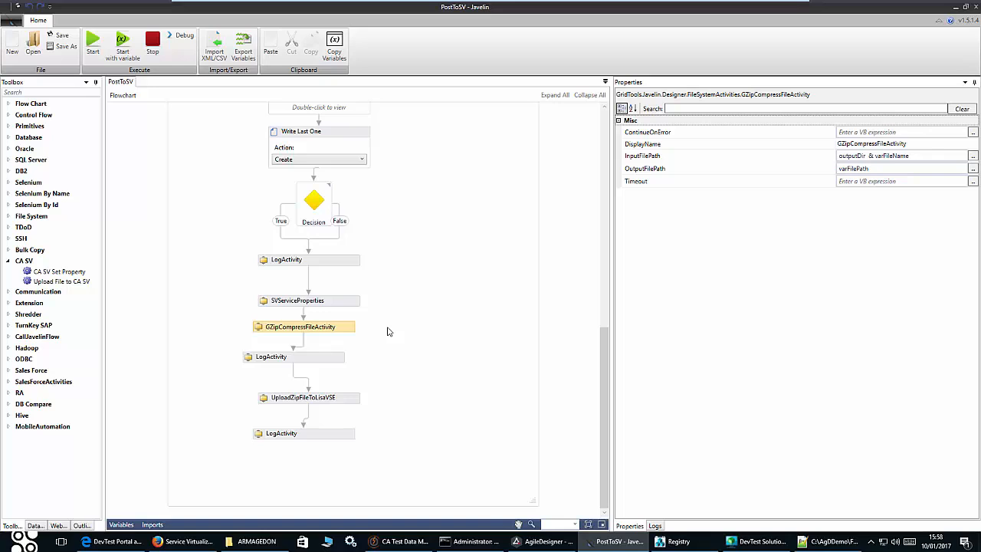
{"action": "left_click", "coordinate": [343, 400]}
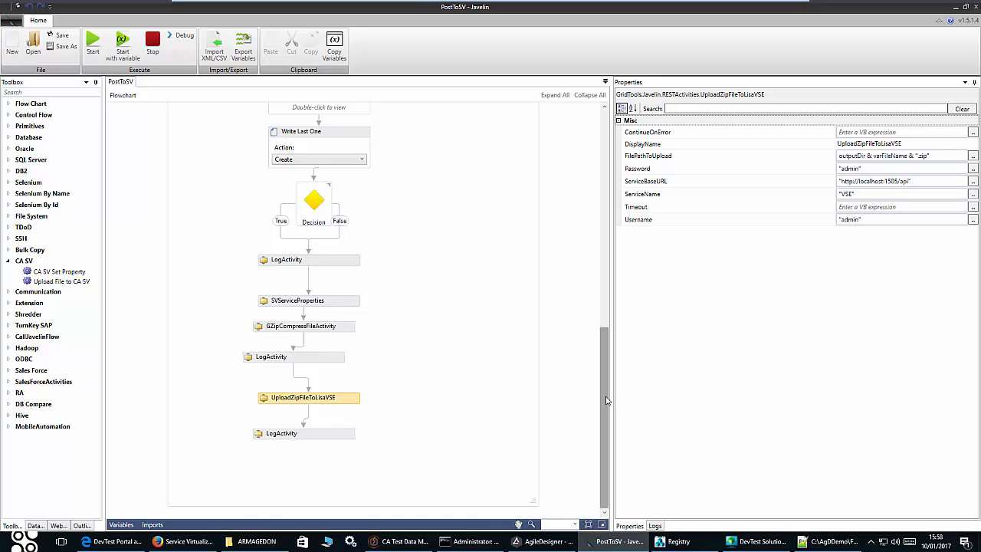
{"action": "scroll", "coordinate": [608, 394], "scroll_direction": "up", "scroll_amount": 5}
{"action": "scroll", "coordinate": [611, 379], "scroll_direction": "down", "scroll_amount": 5}
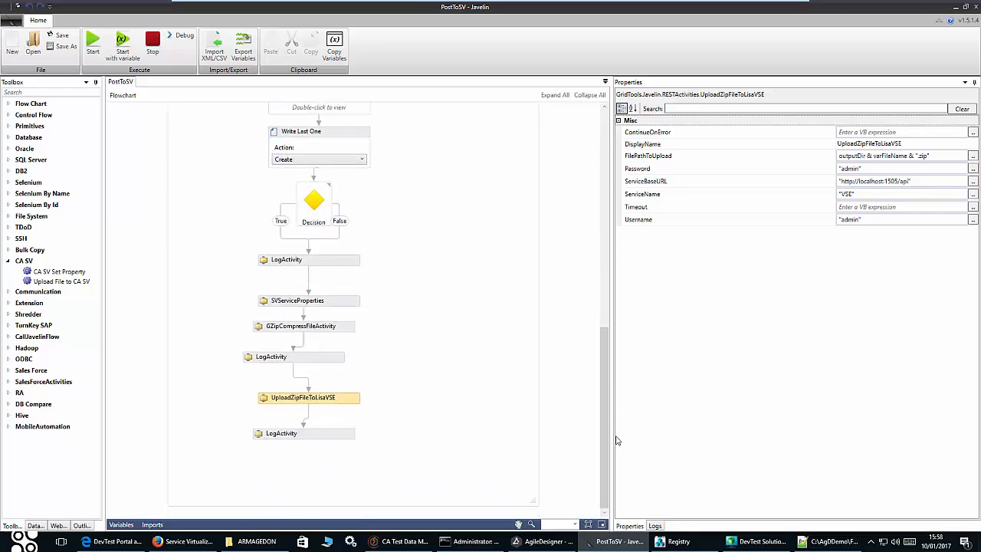
{"action": "left_click", "coordinate": [556, 541]}
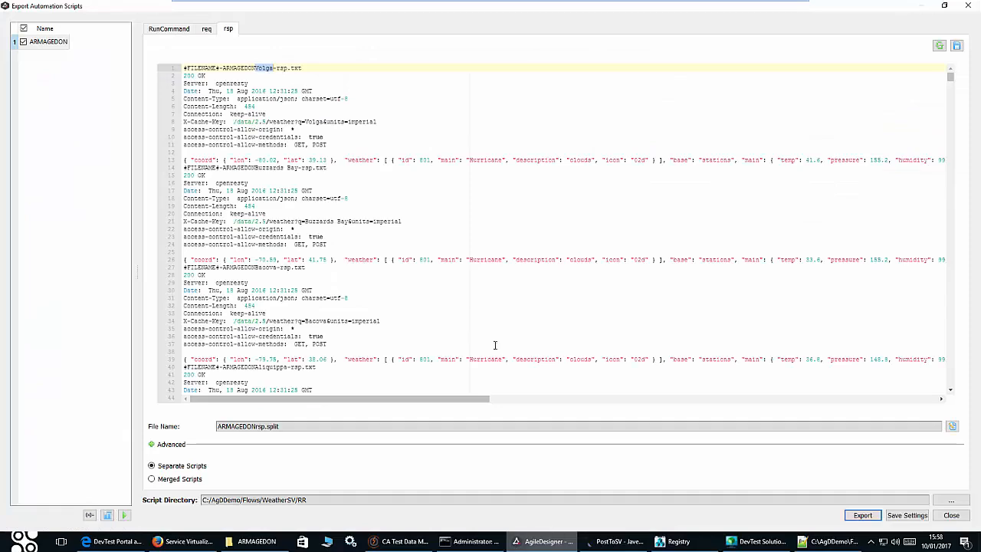
- Close the export and Path Explorer windows and open the weather.config automation configuration
{"action": "left_click", "coordinate": [965, 5]}
{"action": "left_click", "coordinate": [967, 5]}
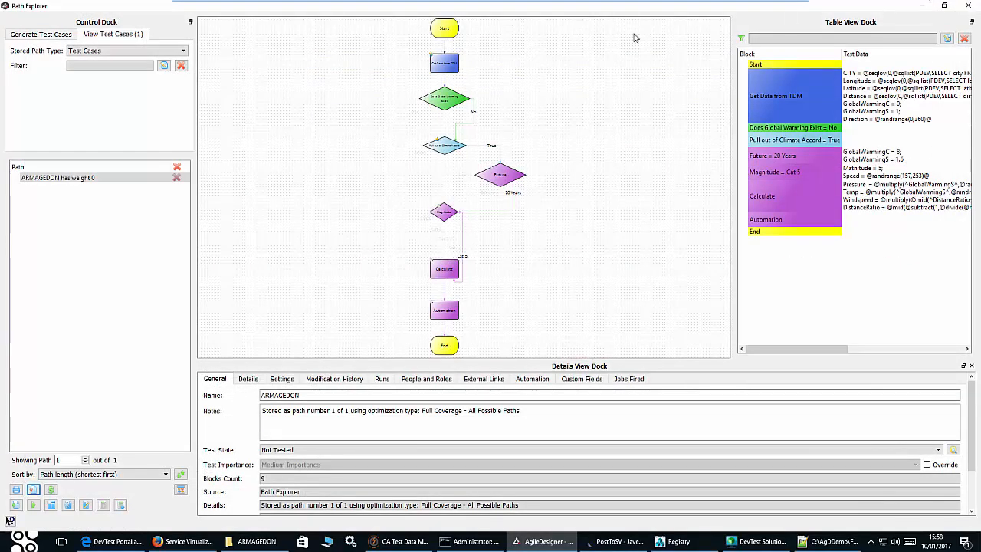
{"action": "left_click", "coordinate": [9, 17]}
{"action": "mouse_move", "coordinate": [137, 158]}
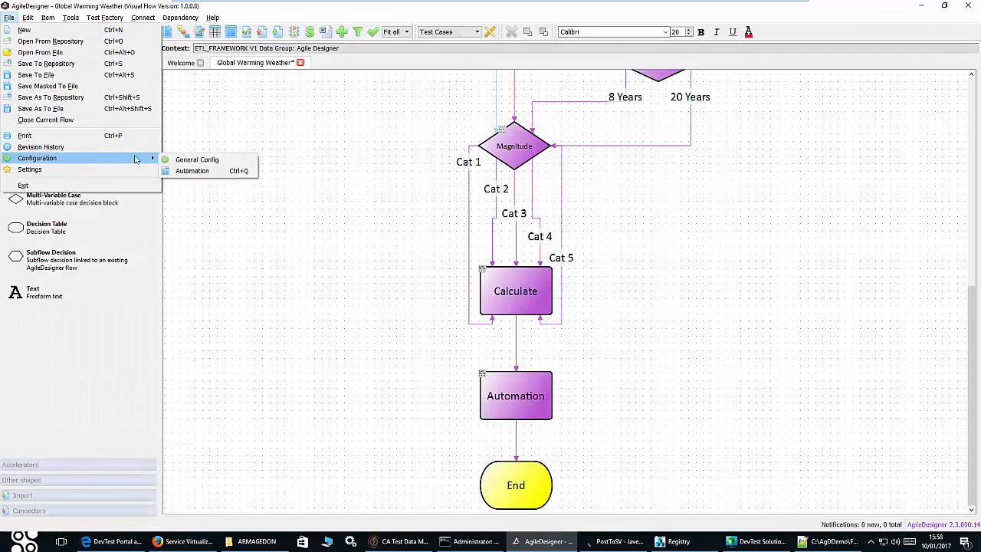
{"action": "left_click", "coordinate": [185, 176]}
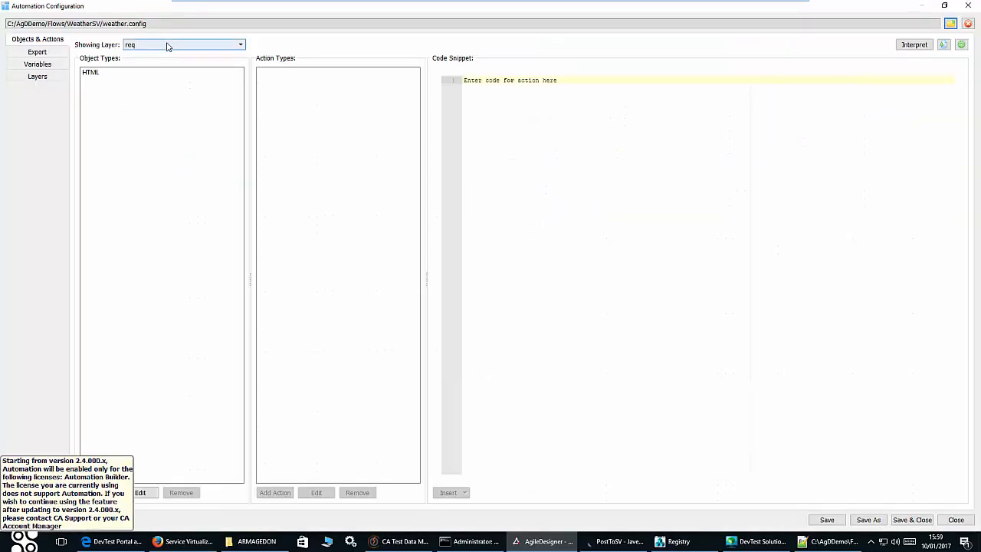
- Show the RunCommand layer's Cmd batch script and highlight its PortId parameter
{"action": "left_click", "coordinate": [169, 45]}
{"action": "left_click", "coordinate": [156, 71]}
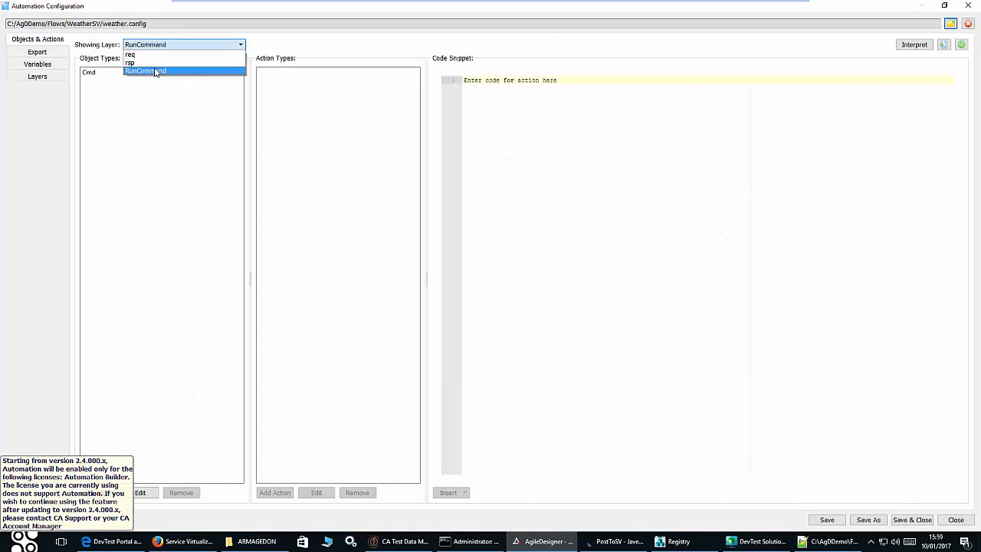
{"action": "left_click", "coordinate": [156, 72]}
{"action": "left_click", "coordinate": [115, 77]}
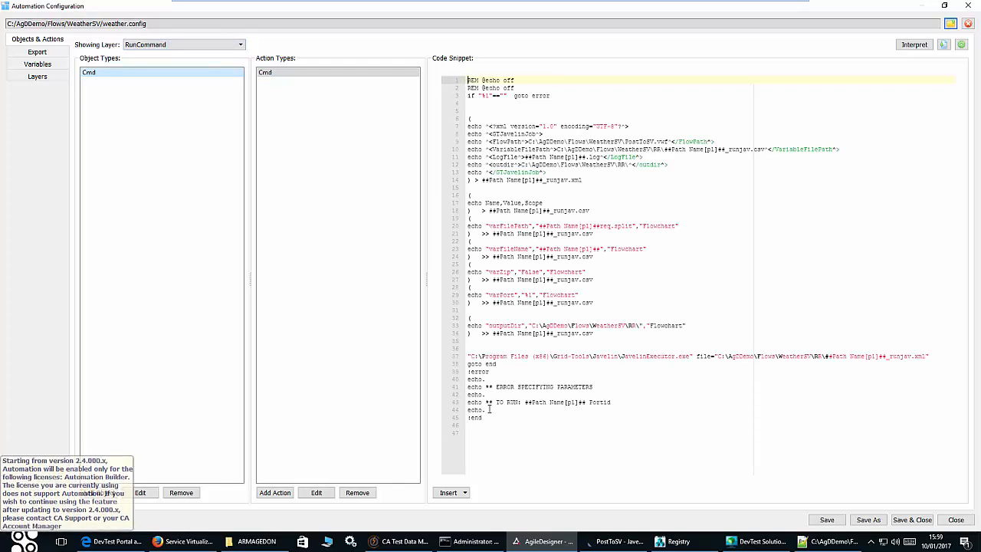
{"action": "left_click_drag", "start_coordinate": [589, 401], "coordinate": [613, 402]}
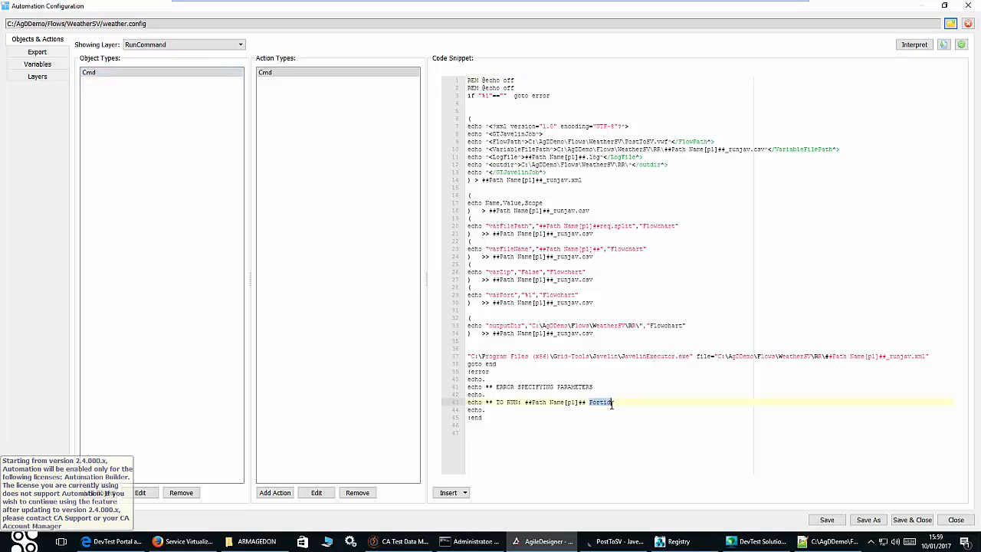